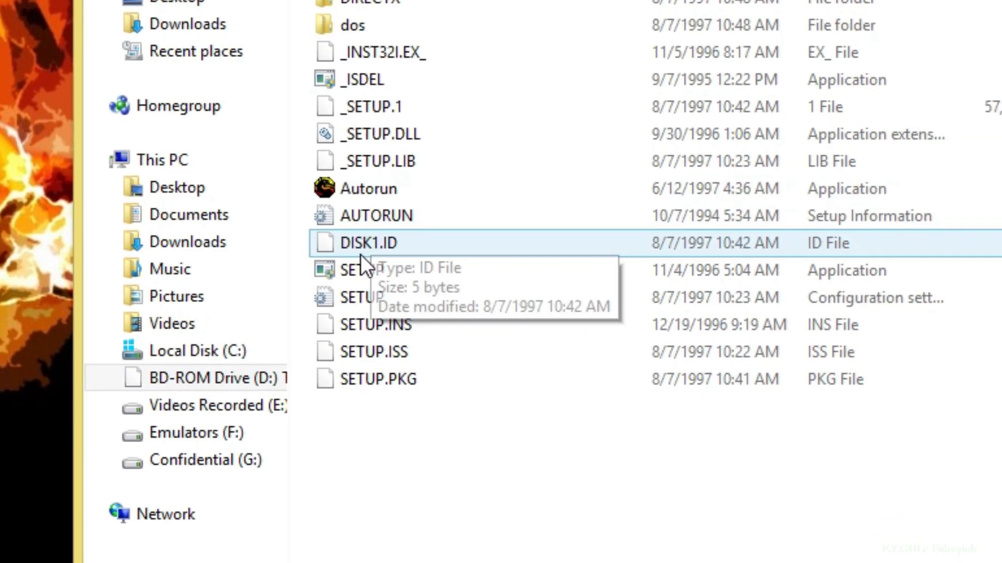
# Step: Try to run the original SETUP application from the game disc and dismiss the compatibility message
pyautogui.doubleClick(360, 270)
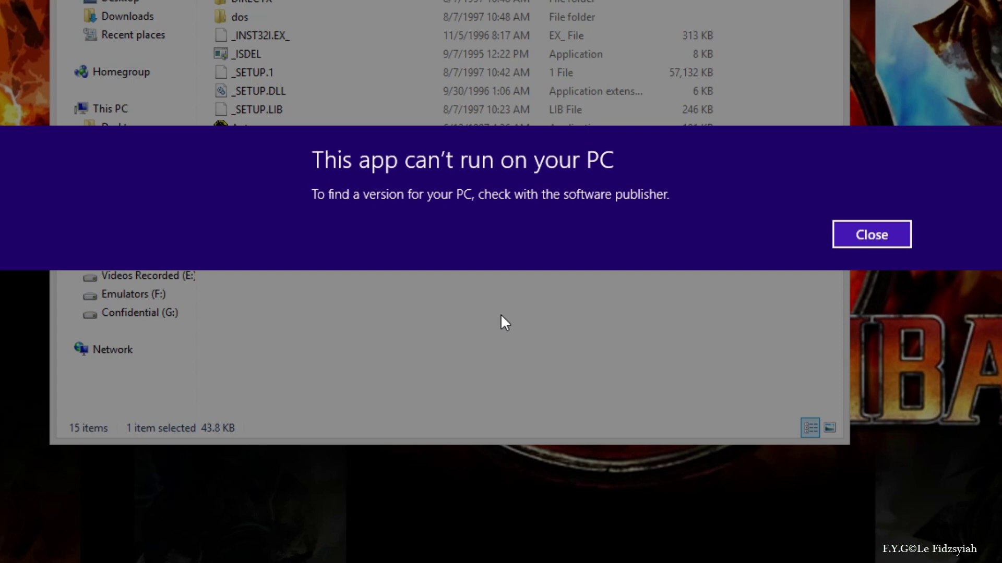
pyautogui.click(861, 243)
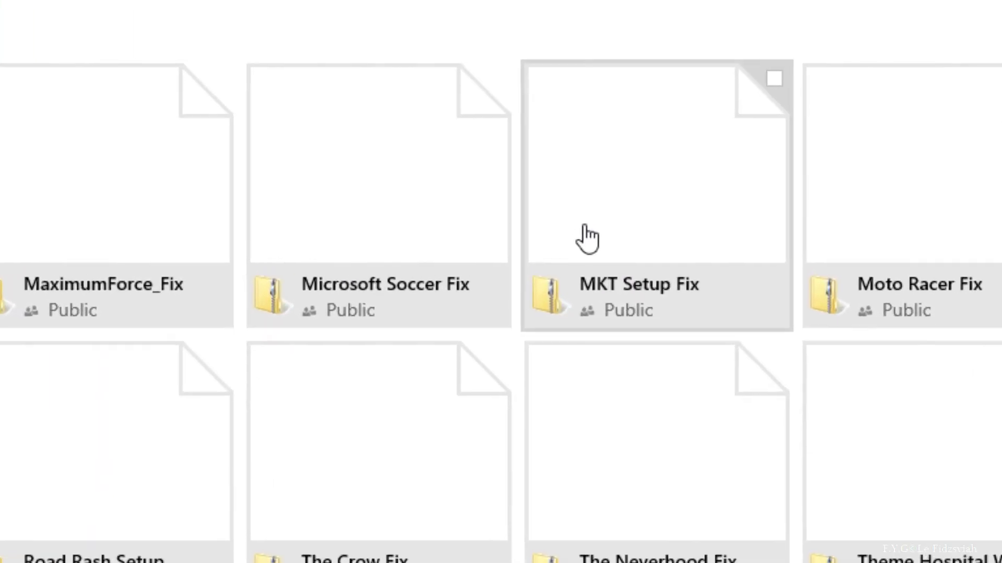
# Step: Download the MKT Setup Fix archive, extract MKTSetup.exe to the desktop and place it beside the archive
pyautogui.rightClick(622, 299)
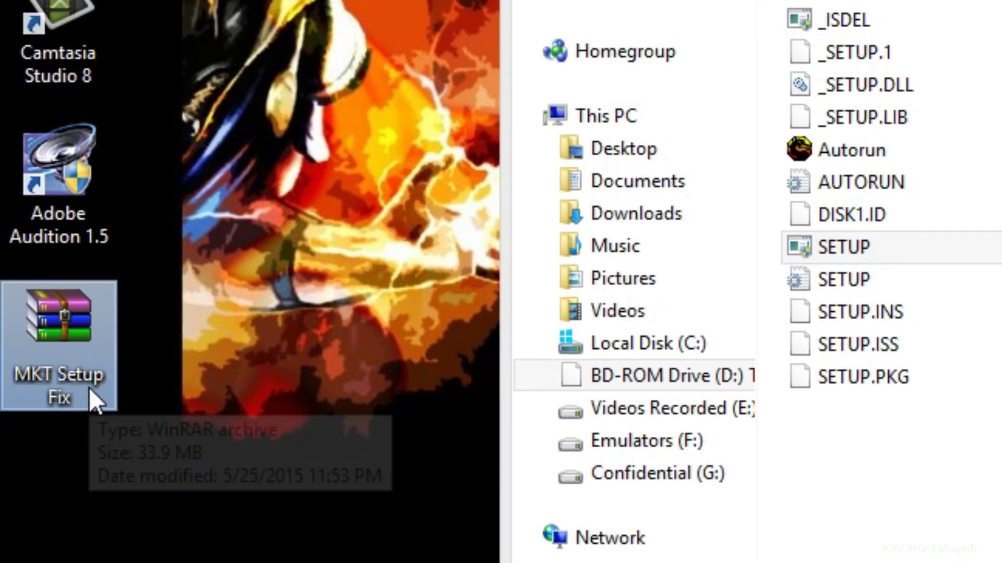
pyautogui.doubleClick(93, 394)
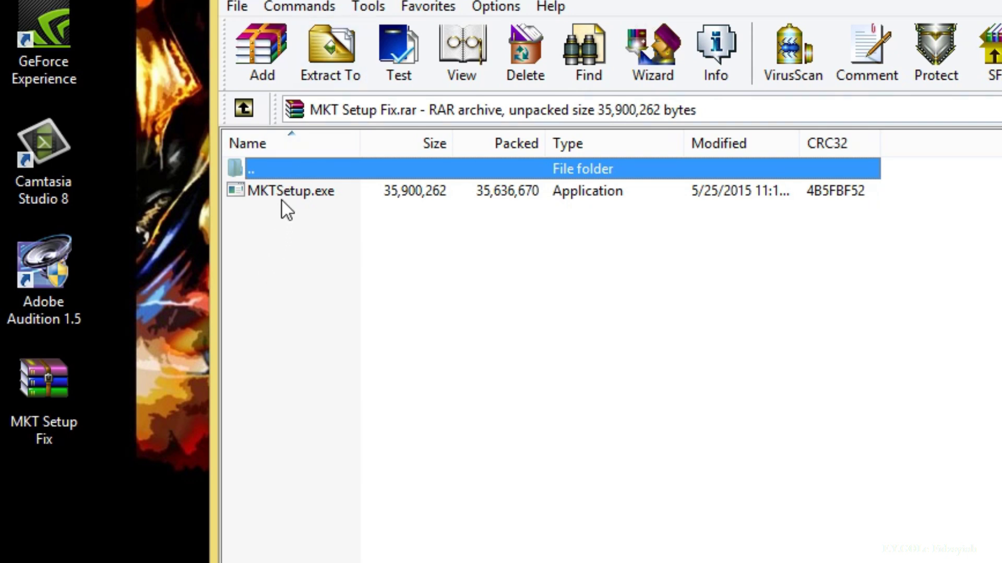
pyautogui.click(280, 200)
pyautogui.moveTo(279, 201); pyautogui.dragTo(126, 393)
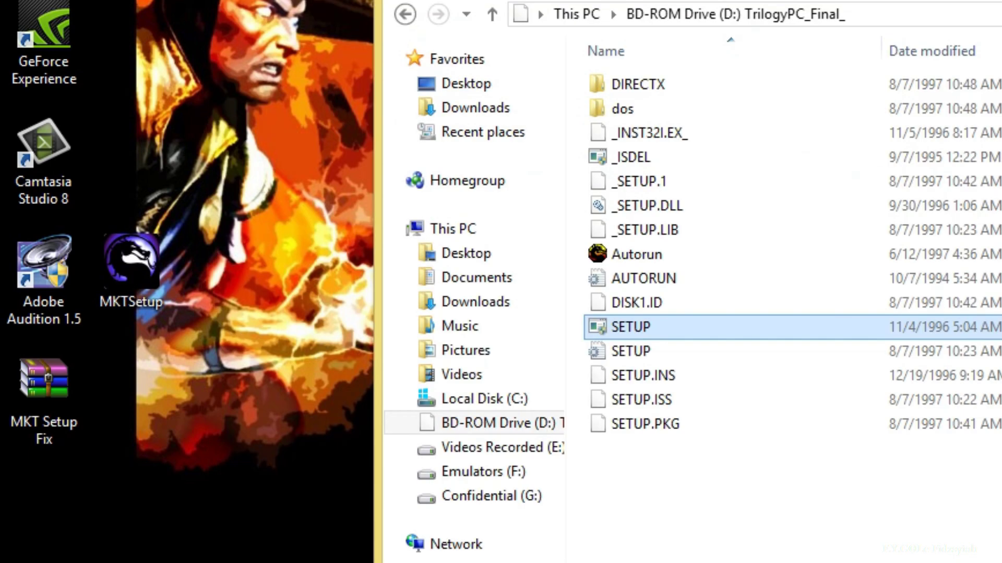
pyautogui.moveTo(113, 302); pyautogui.dragTo(129, 404)
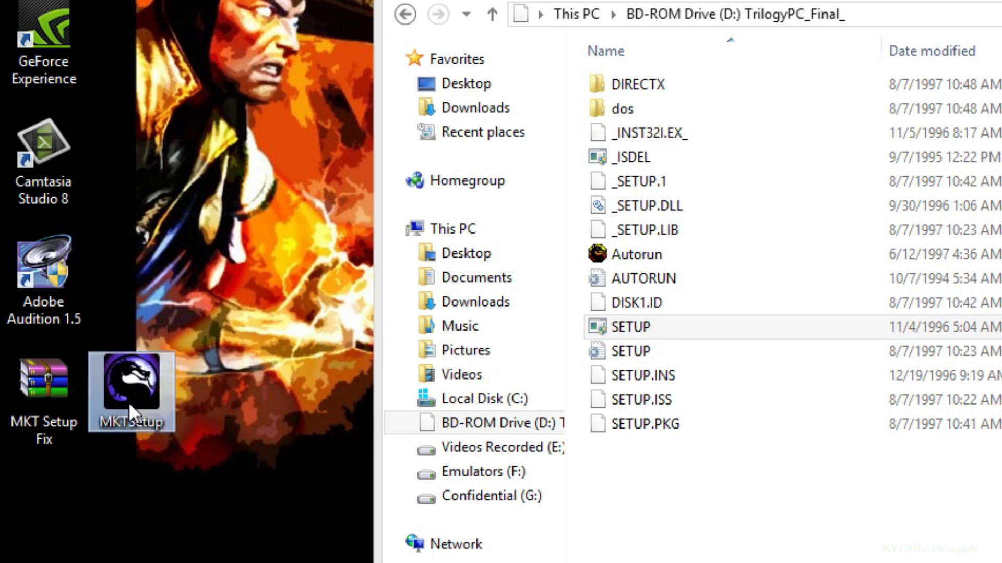
# Step: Install Mortal Kombat Trilogy with MKTSetup into a newly created C:\Games\MK_tril folder and finish the wizard
pyautogui.doubleClick(129, 402)
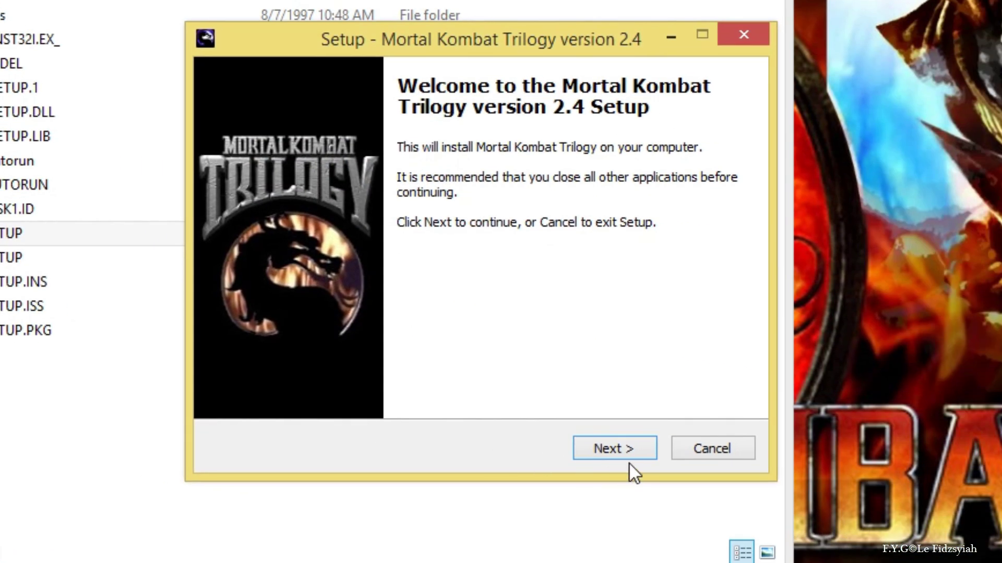
pyautogui.click(600, 448)
pyautogui.click(596, 451)
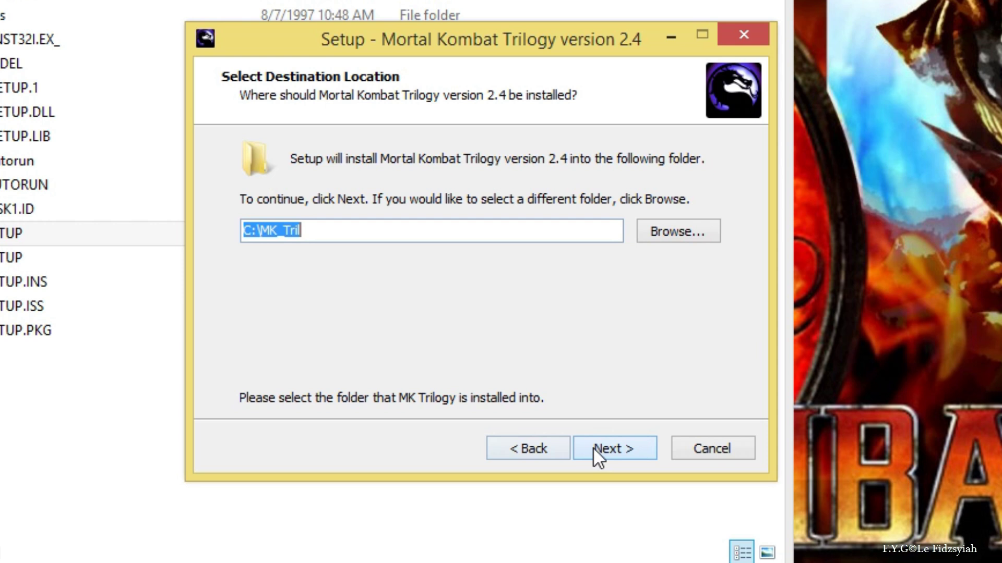
pyautogui.moveTo(262, 230); pyautogui.dragTo(335, 236)
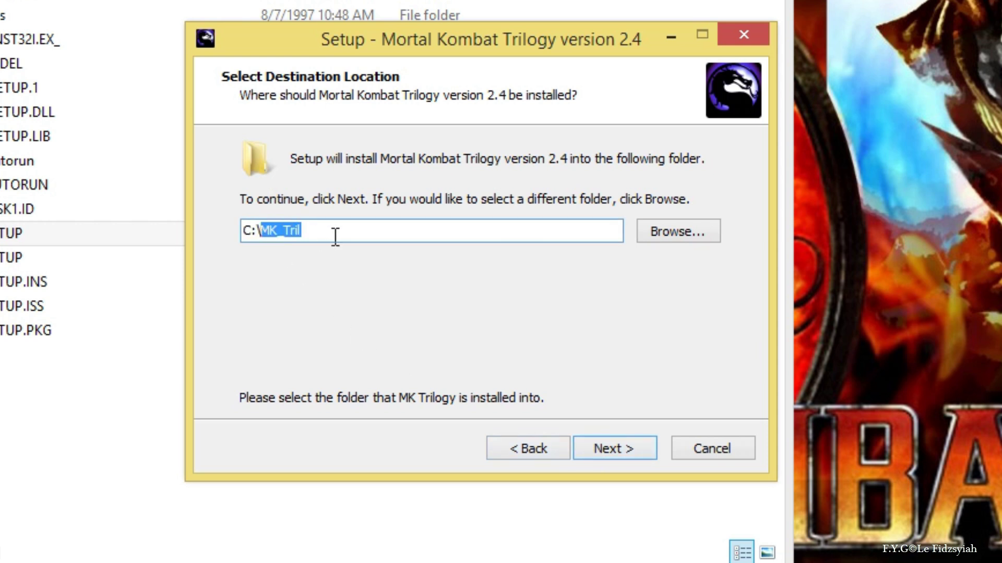
pyautogui.write('Ga')
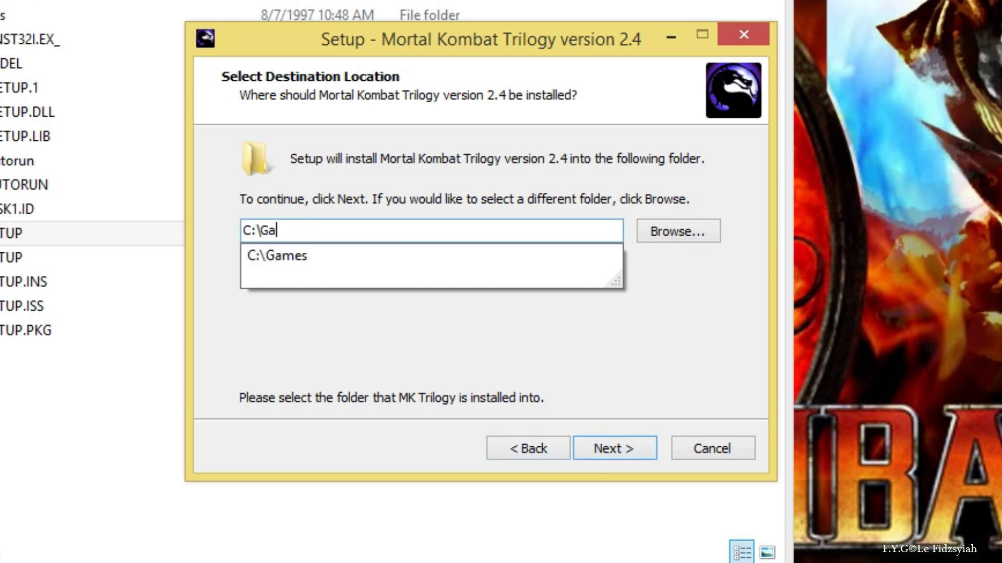
pyautogui.write('mes\\')
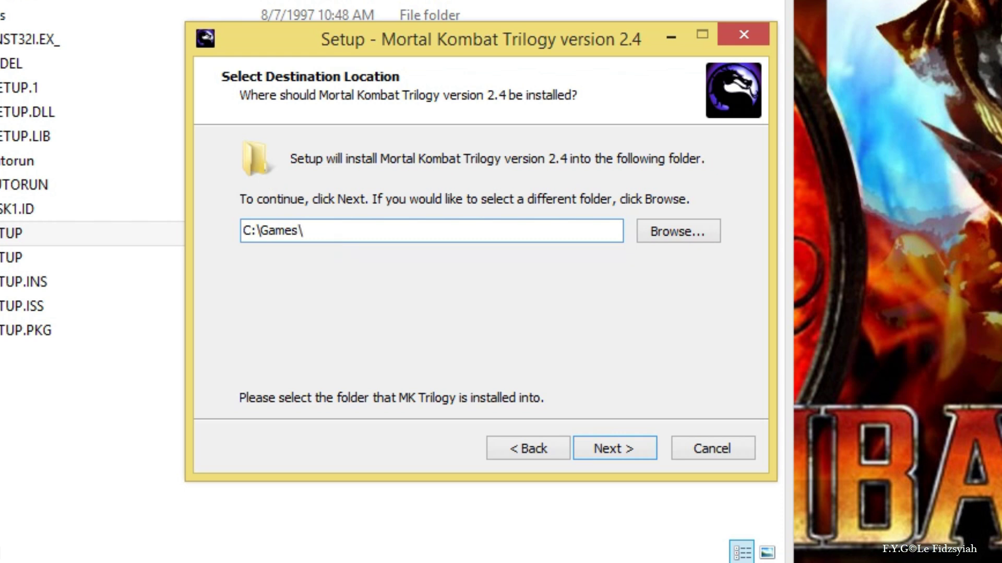
pyautogui.write('MK_tril')
pyautogui.click(605, 448)
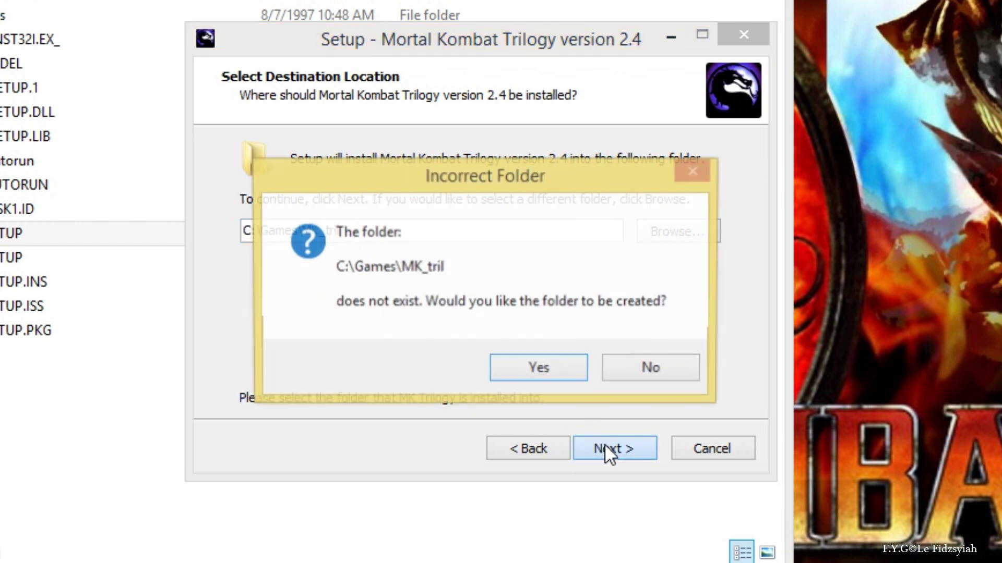
pyautogui.click(566, 376)
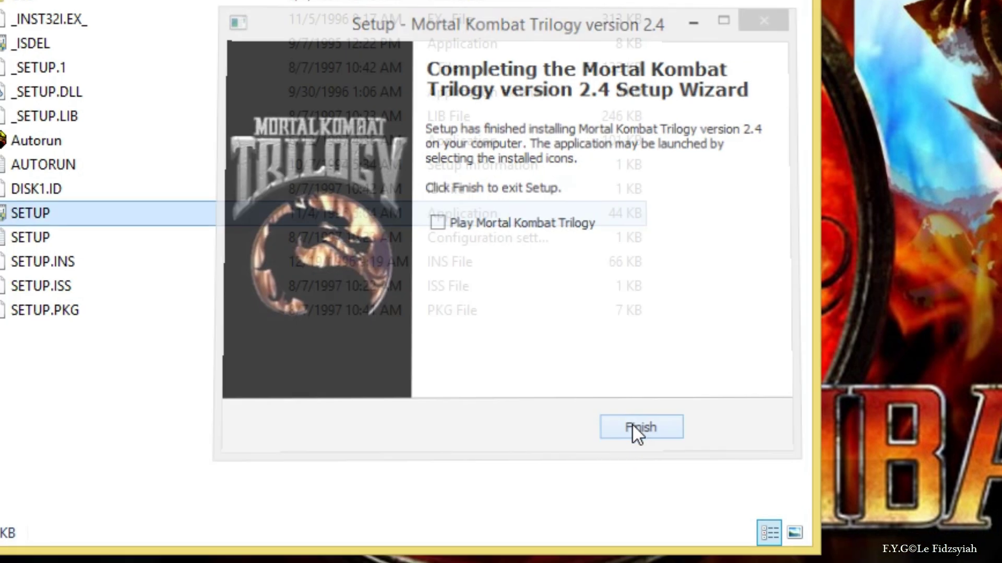
pyautogui.click(605, 447)
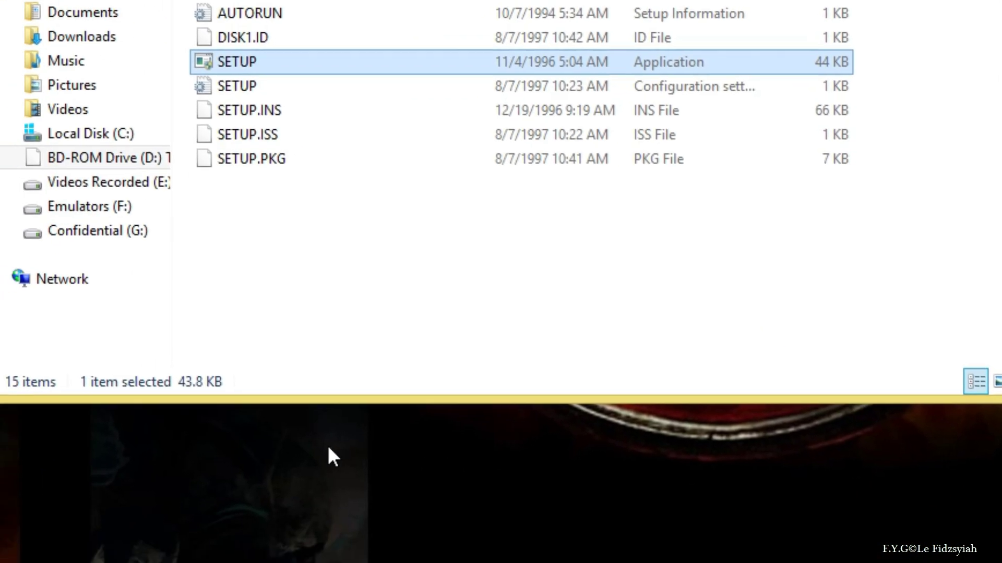
# Step: Switch to NVIDIA Control Panel and add MKTRILW as a program to customize in the 3D program settings
pyautogui.rightClick(475, 320)
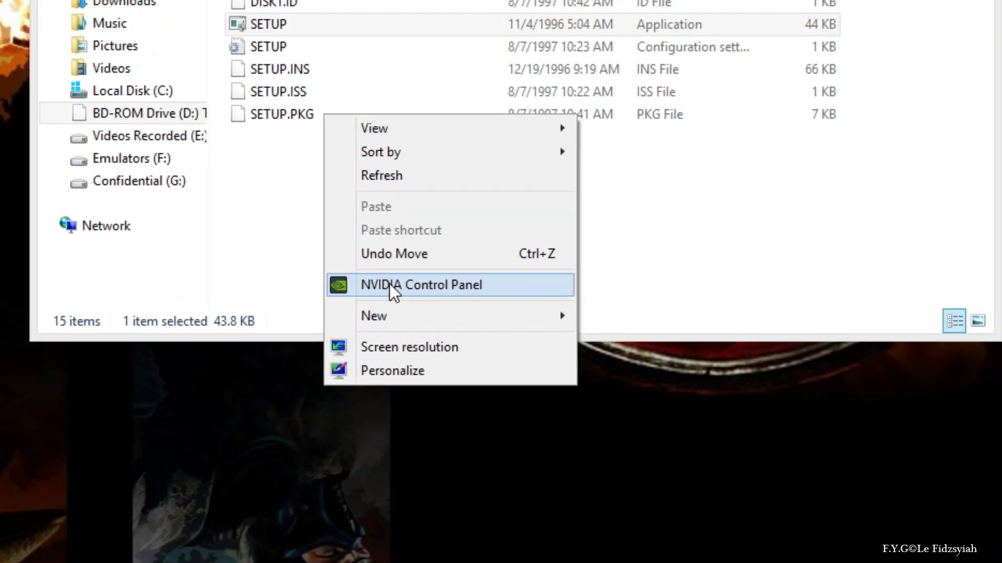
pyautogui.click(536, 211)
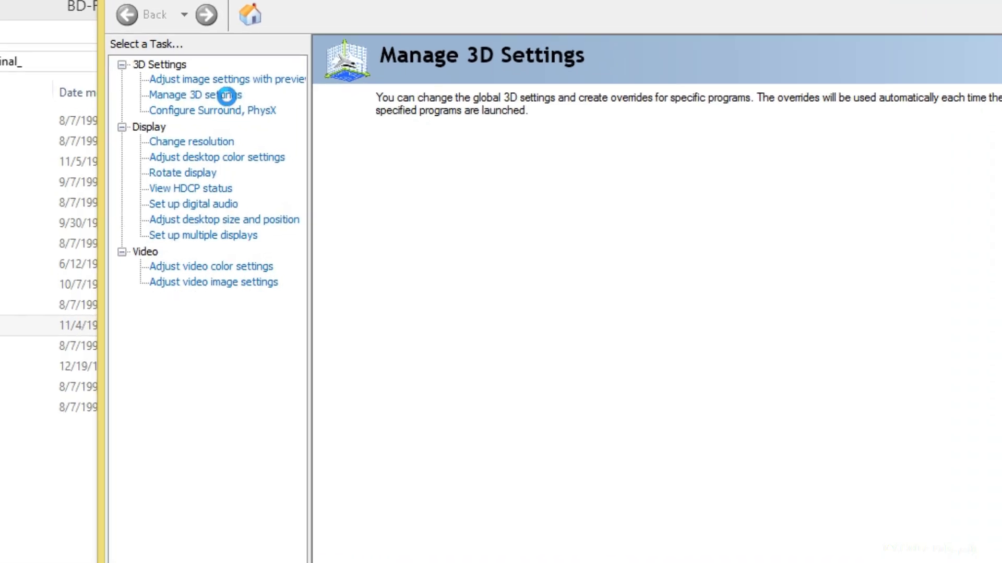
pyautogui.click(225, 96)
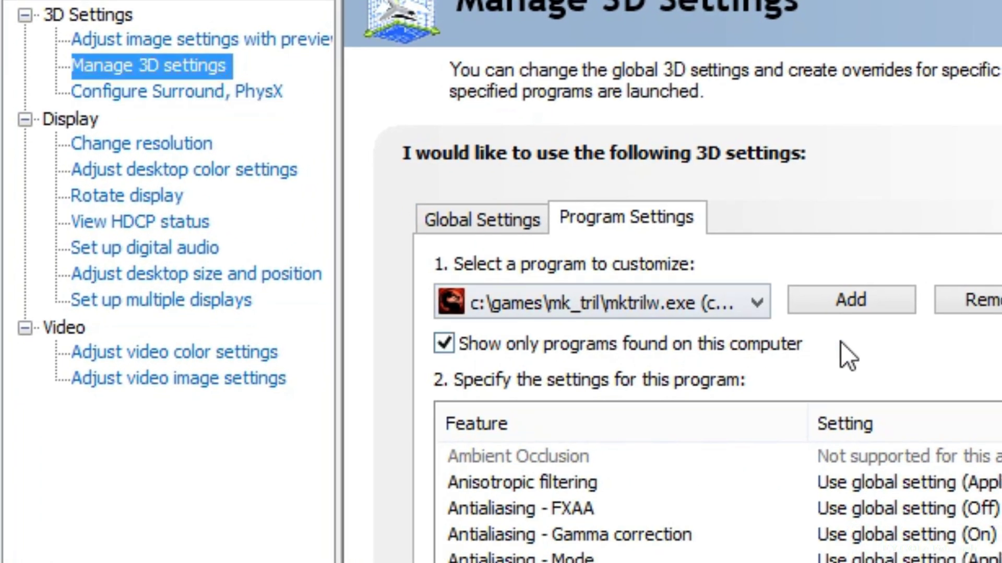
pyautogui.click(837, 308)
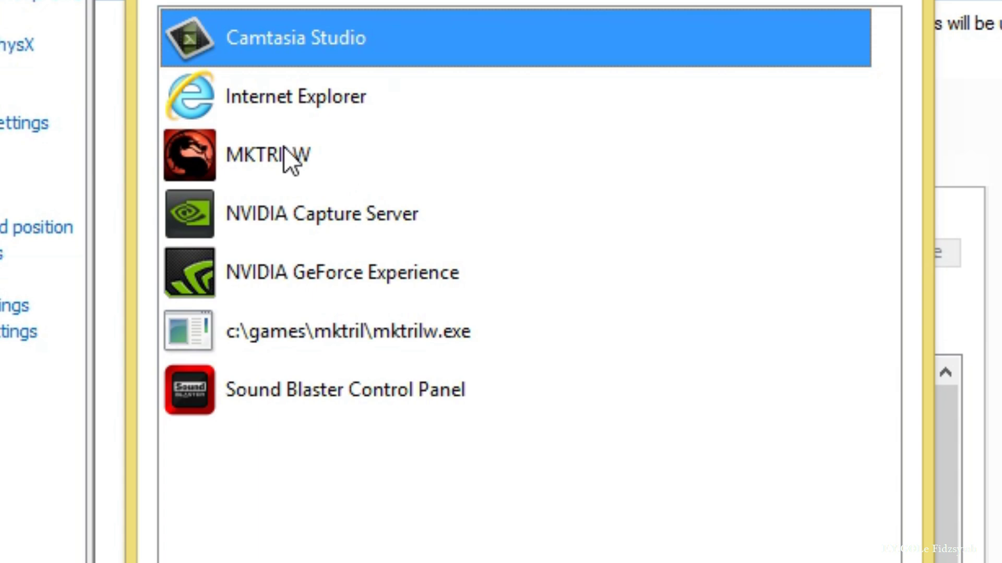
pyautogui.click(283, 148)
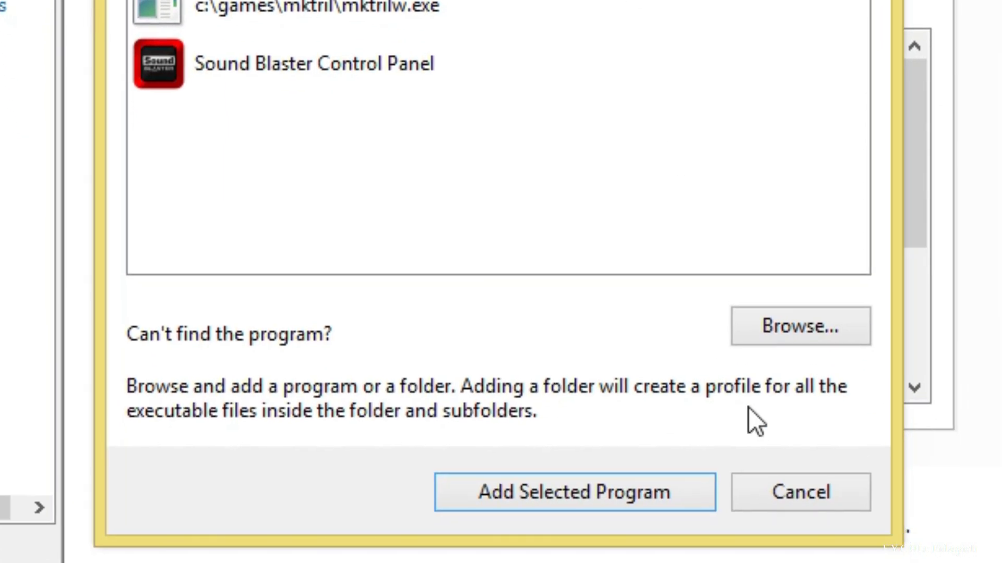
pyautogui.click(772, 334)
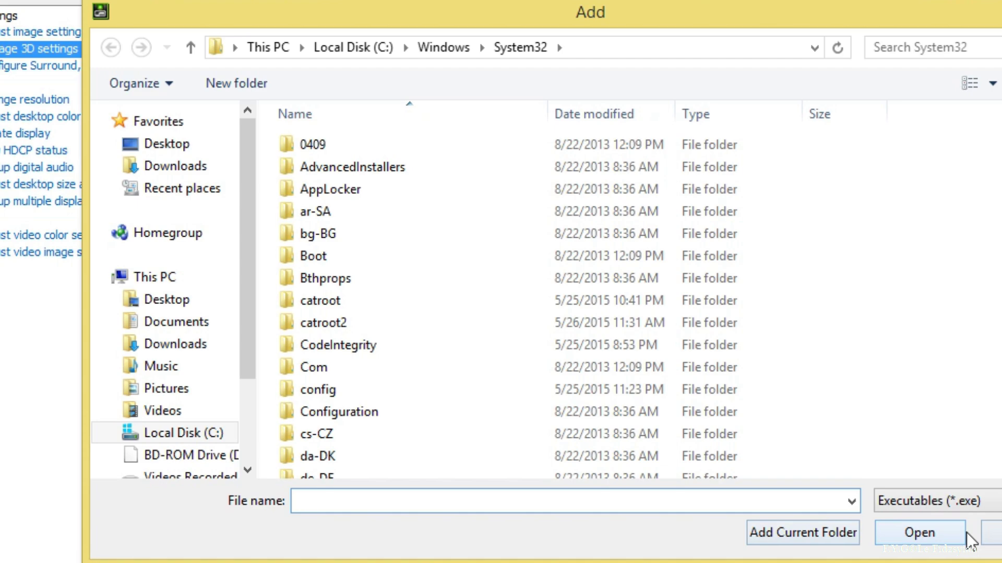
pyautogui.click(989, 533)
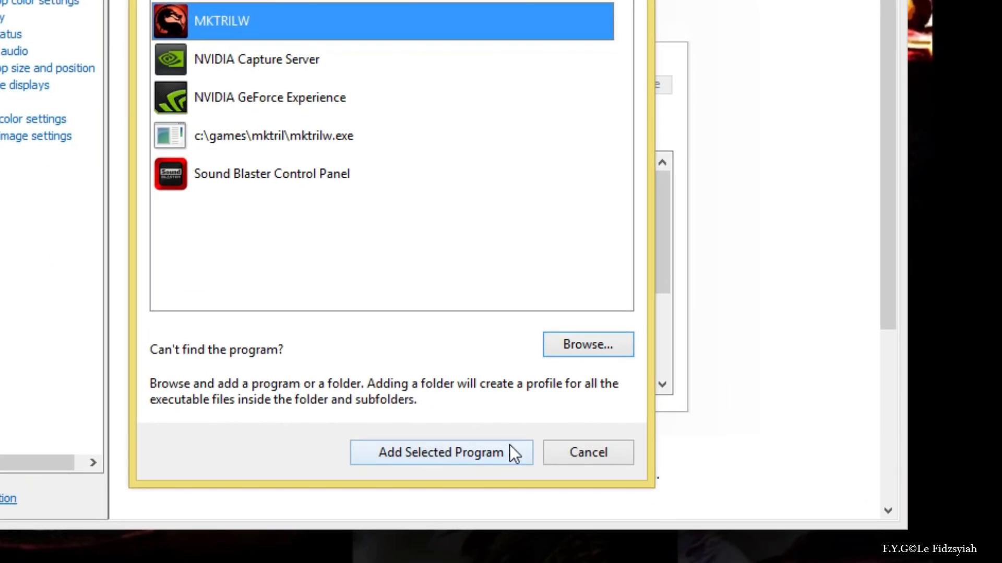
pyautogui.click(510, 450)
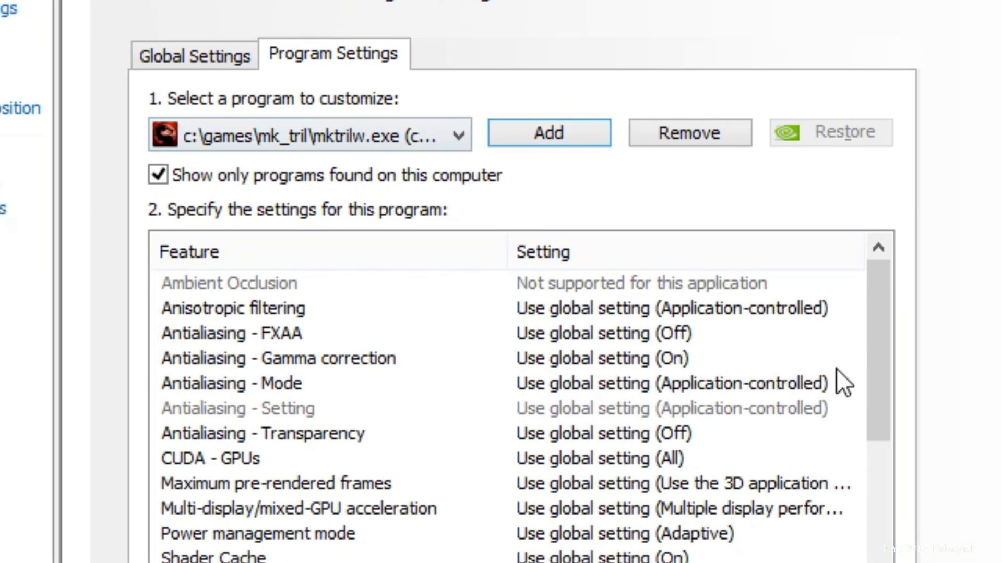
# Step: Set Vertical sync to Adaptive (half refresh rate) for mktrilw.exe
pyautogui.moveTo(920, 521); pyautogui.dragTo(913, 562)
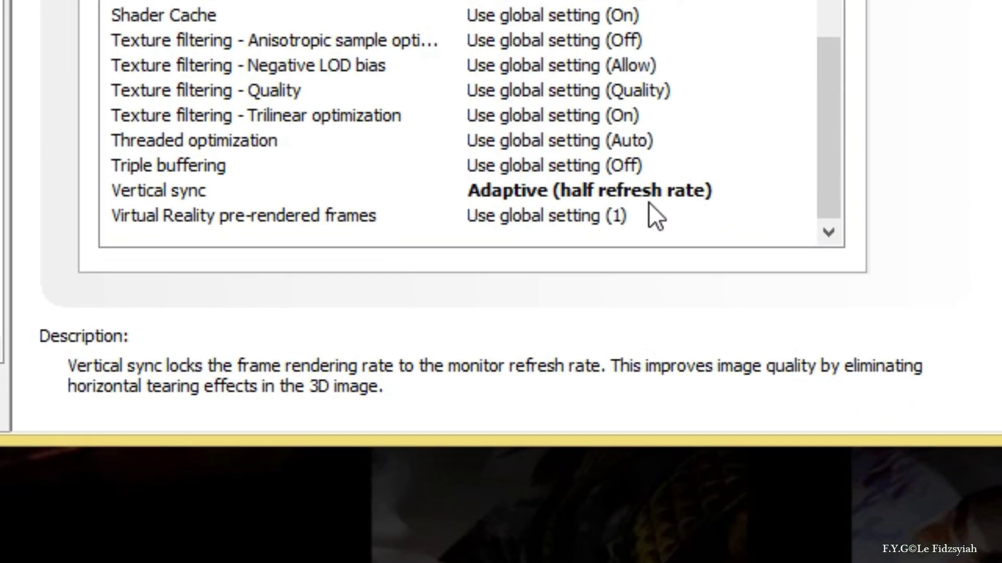
pyautogui.click(673, 459)
pyautogui.click(584, 343)
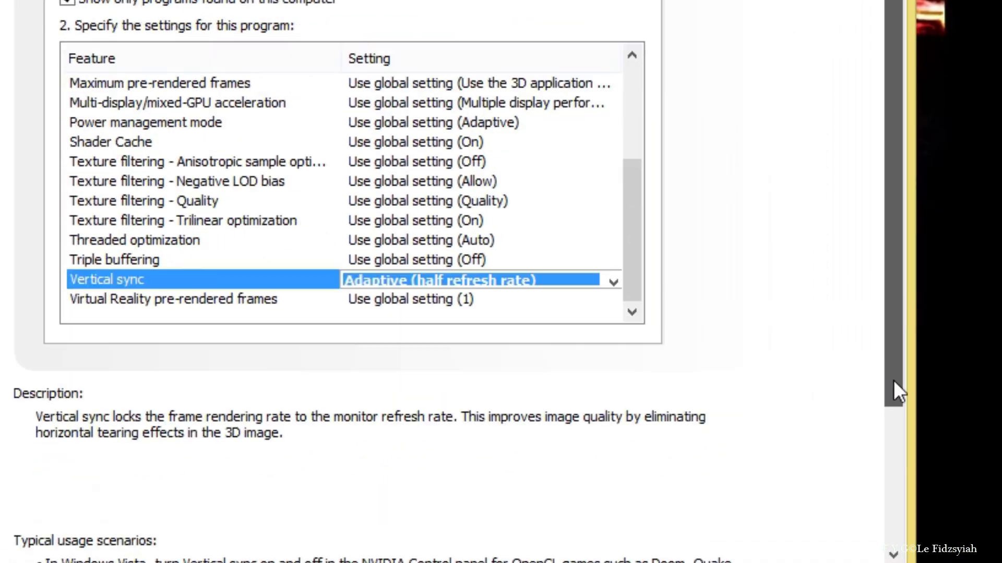
pyautogui.moveTo(893, 380); pyautogui.dragTo(904, 525)
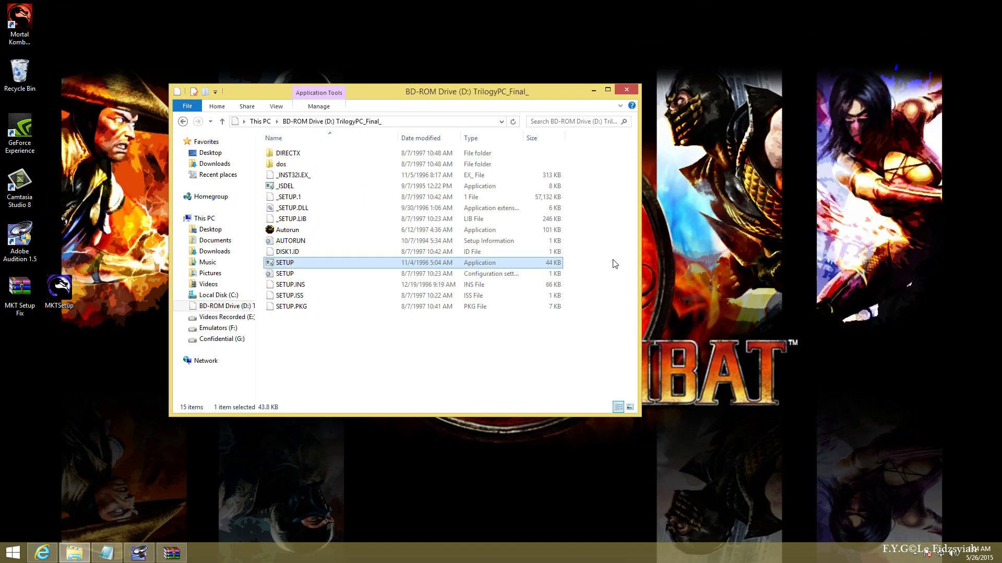
# Step: Open Local Disk (C:), launch Mortal Kombat Trilogy from its desktop shortcut and minimize the Explorer window
pyautogui.moveTo(358, 91); pyautogui.dragTo(365, 91)
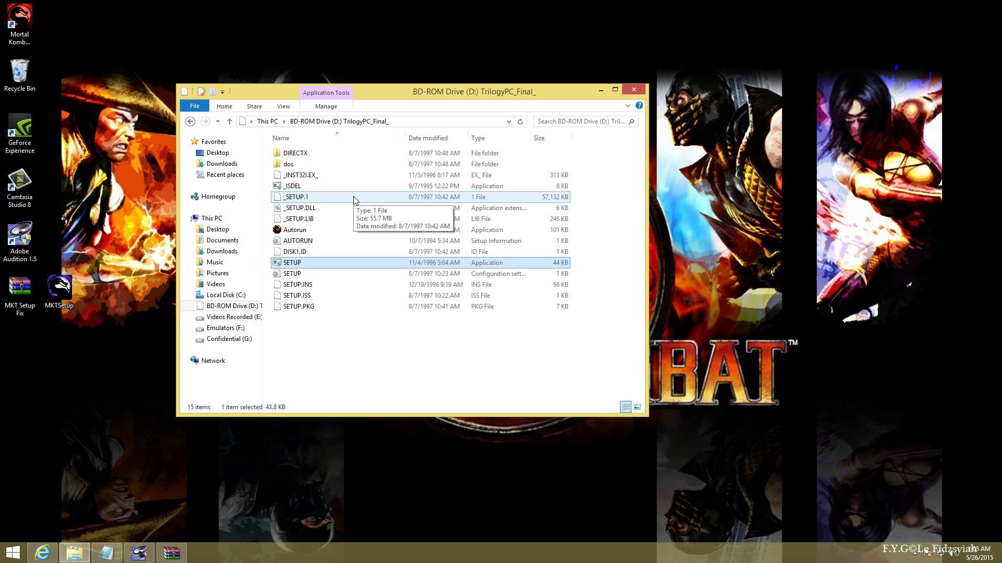
pyautogui.click(220, 296)
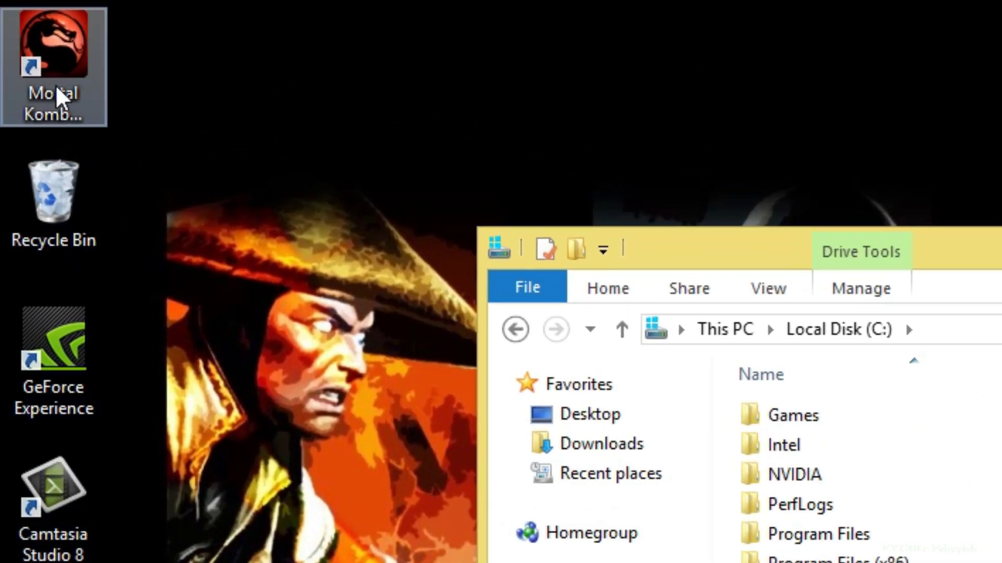
pyautogui.doubleClick(58, 96)
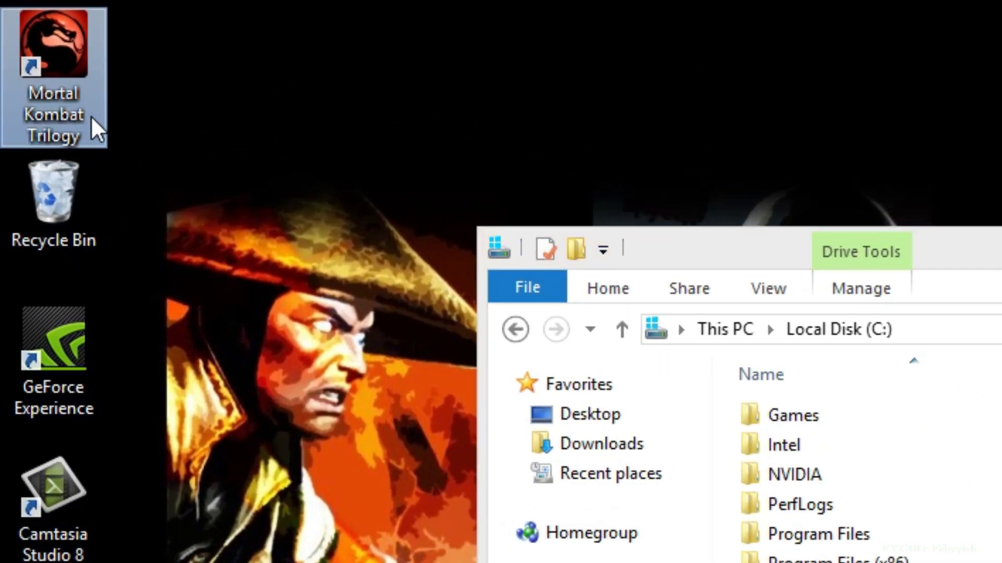
pyautogui.doubleClick(73, 116)
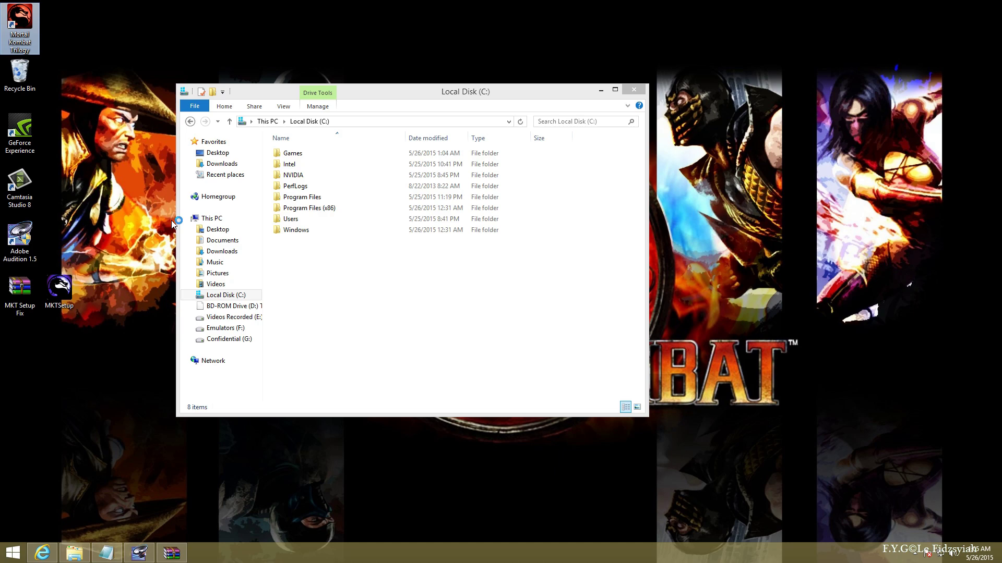
pyautogui.click(601, 93)
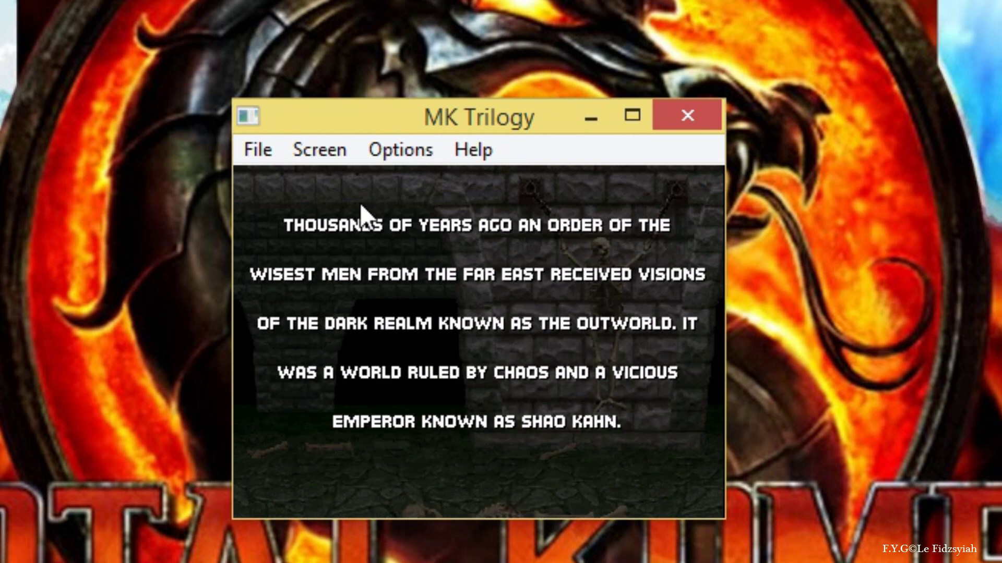
# Step: Open the game's Keyboard Mapping and assign NumPad 7 to Player 1's High Punch
pyautogui.click(386, 160)
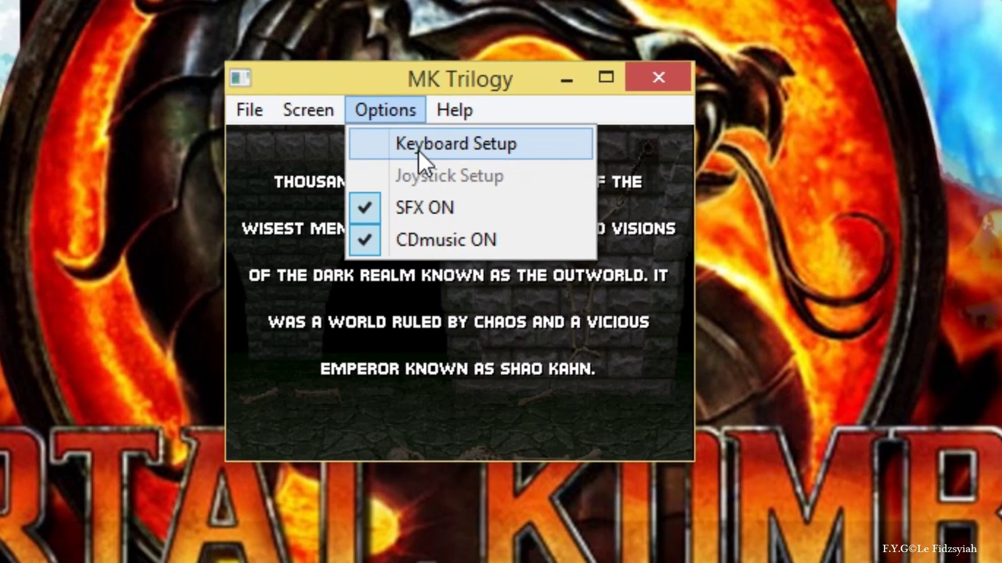
pyautogui.click(435, 188)
pyautogui.click(452, 154)
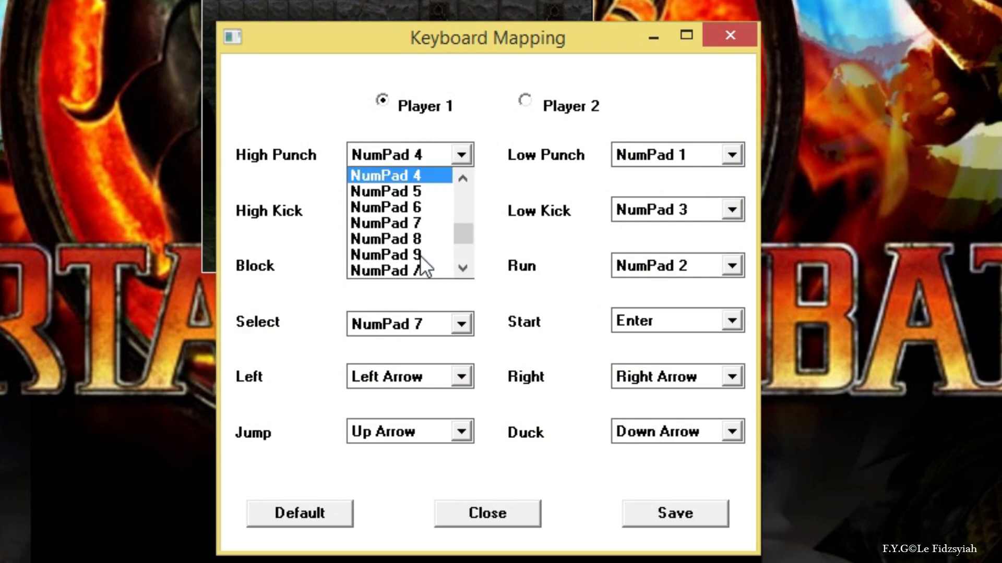
pyautogui.click(409, 225)
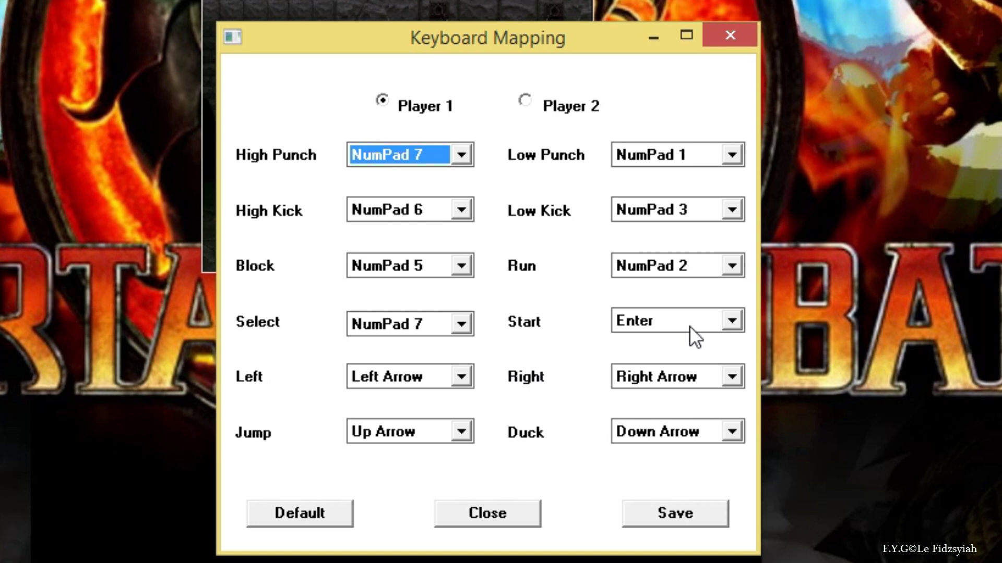
# Step: Assign NumPad 0 to Player 1's Run action in the keyboard mapping
pyautogui.click(731, 267)
pyautogui.click(733, 288)
pyautogui.click(733, 289)
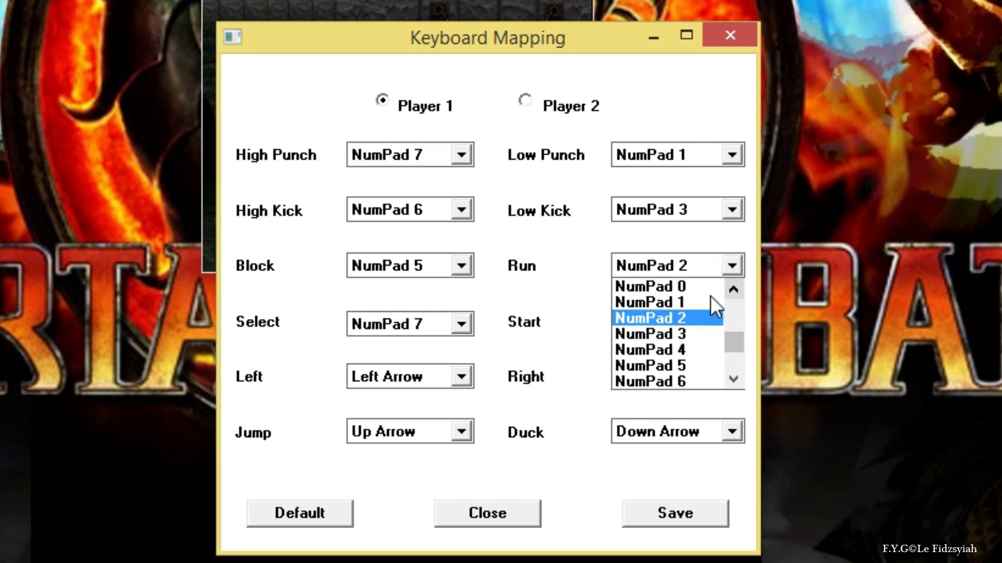
pyautogui.click(674, 282)
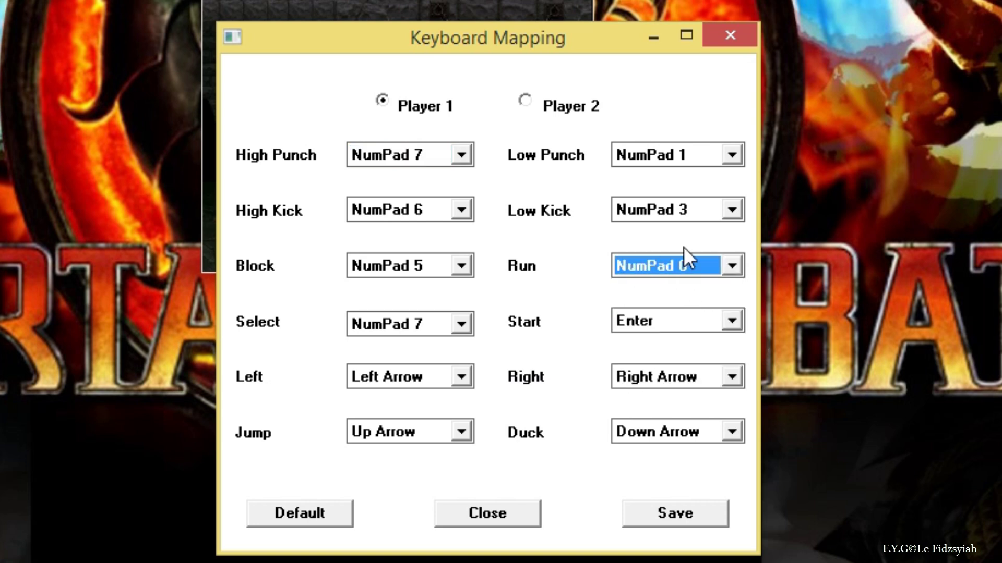
# Step: Assign NumPad 9 to Player 1's High Kick and close the keyboard mapping
pyautogui.click(460, 211)
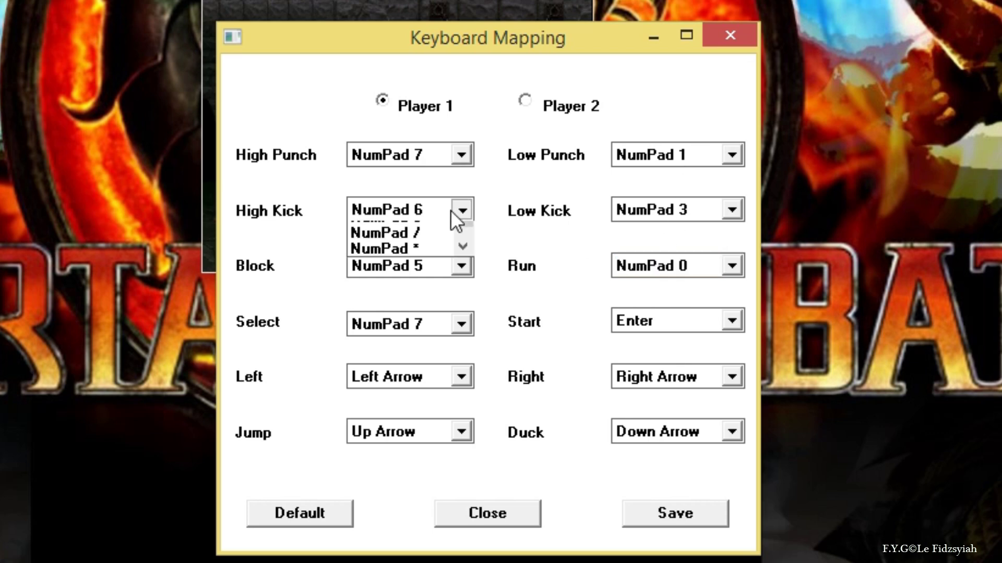
pyautogui.click(392, 277)
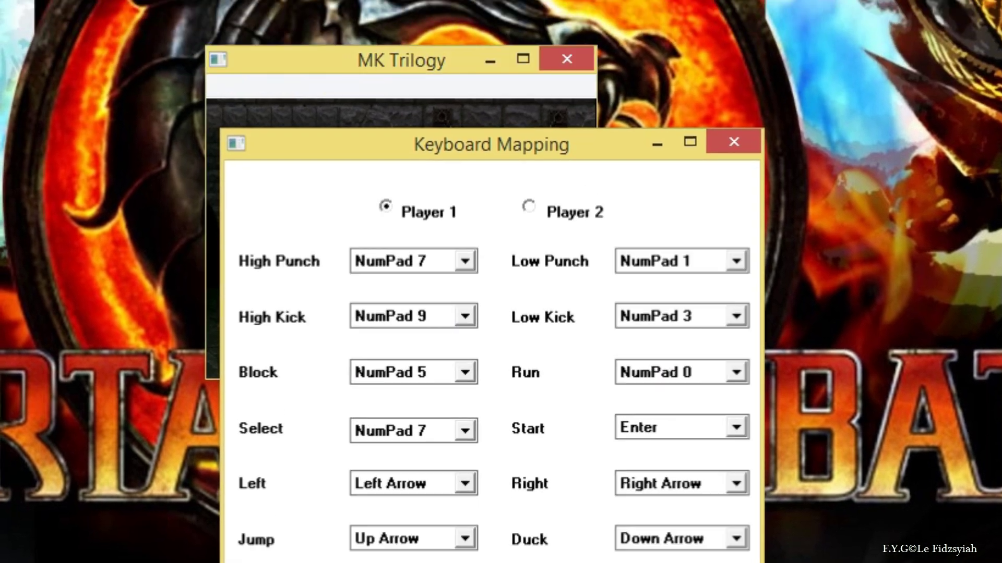
pyautogui.click(487, 513)
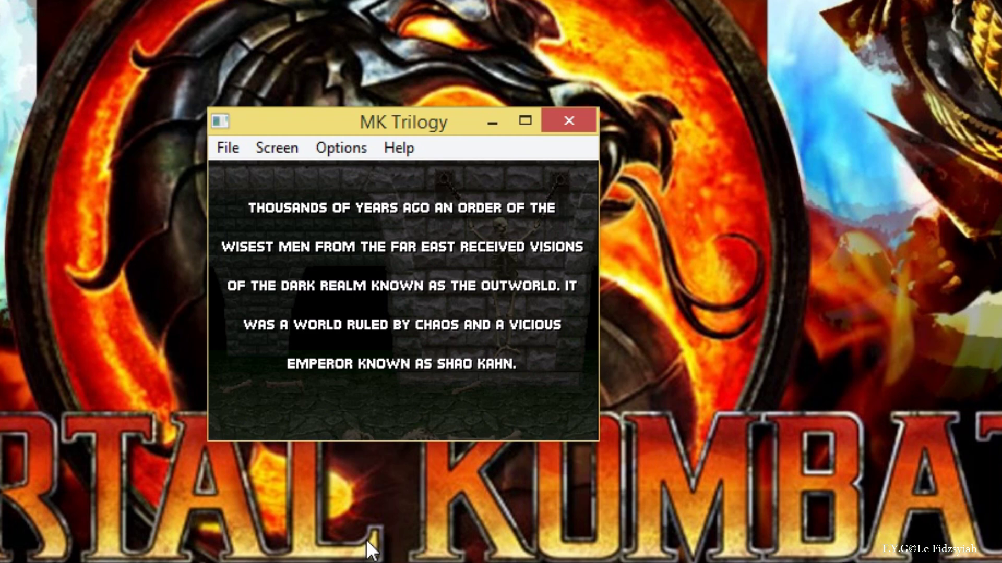
# Step: Check the game's sound options and switch the game to full screen
pyautogui.click(340, 152)
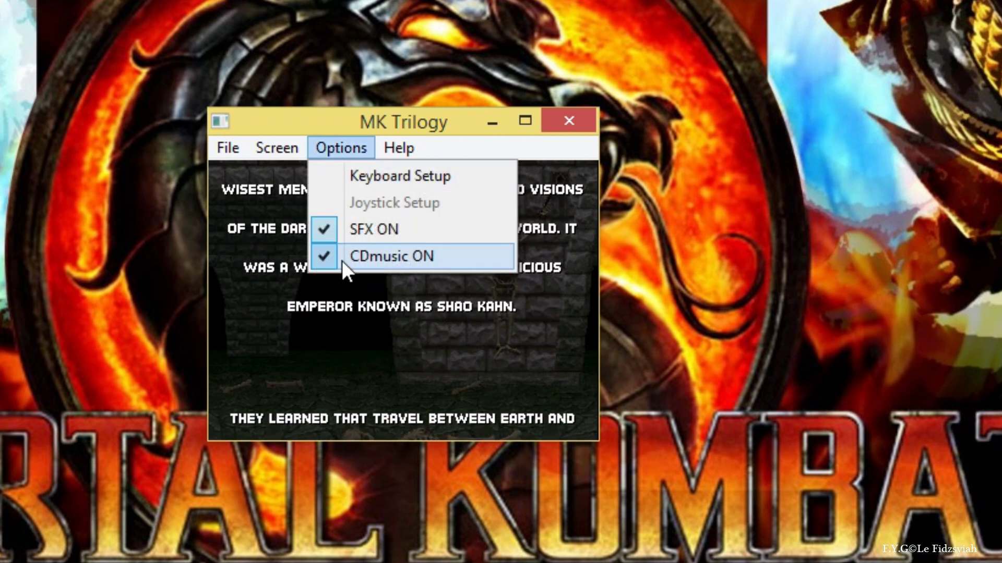
pyautogui.click(282, 206)
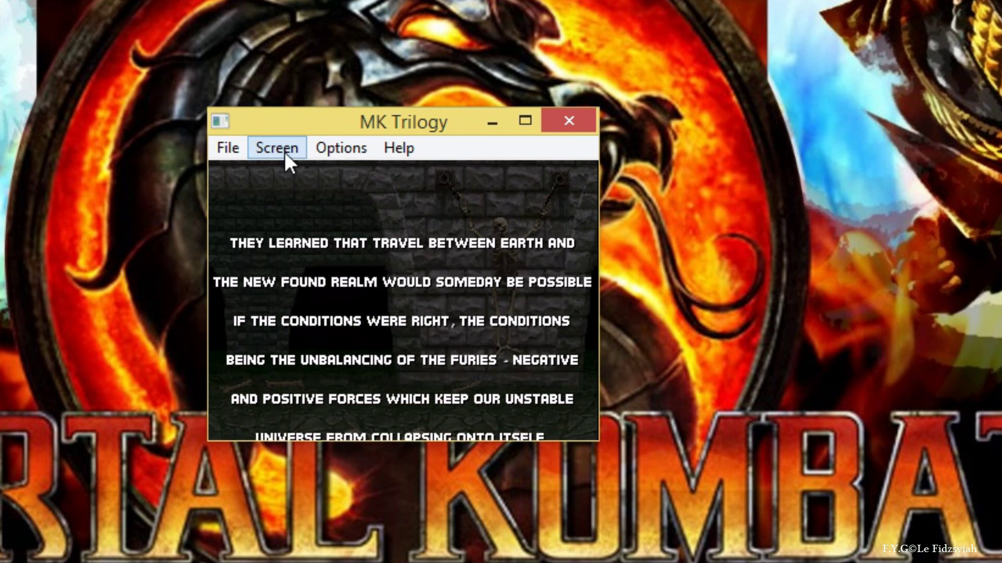
pyautogui.click(284, 152)
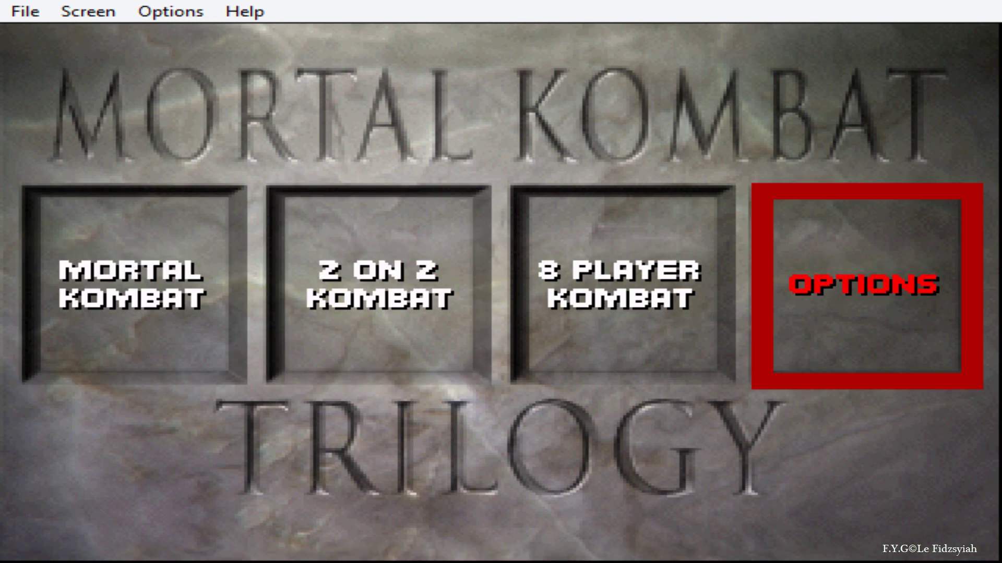
# Step: Open the Game Konfigure settings from the game's own options screen
pyautogui.press('Return')
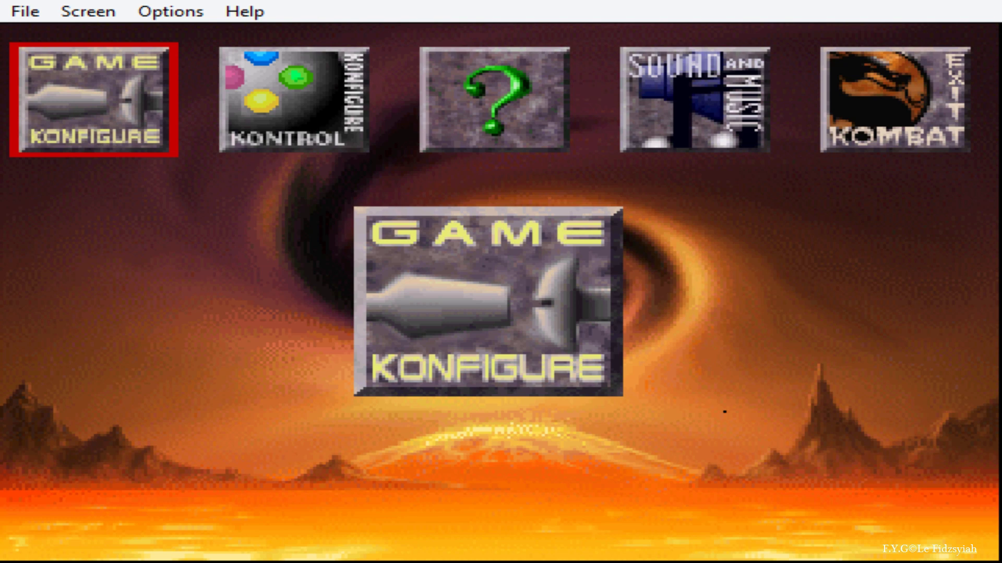
pyautogui.press('Right')
pyautogui.press('Left')
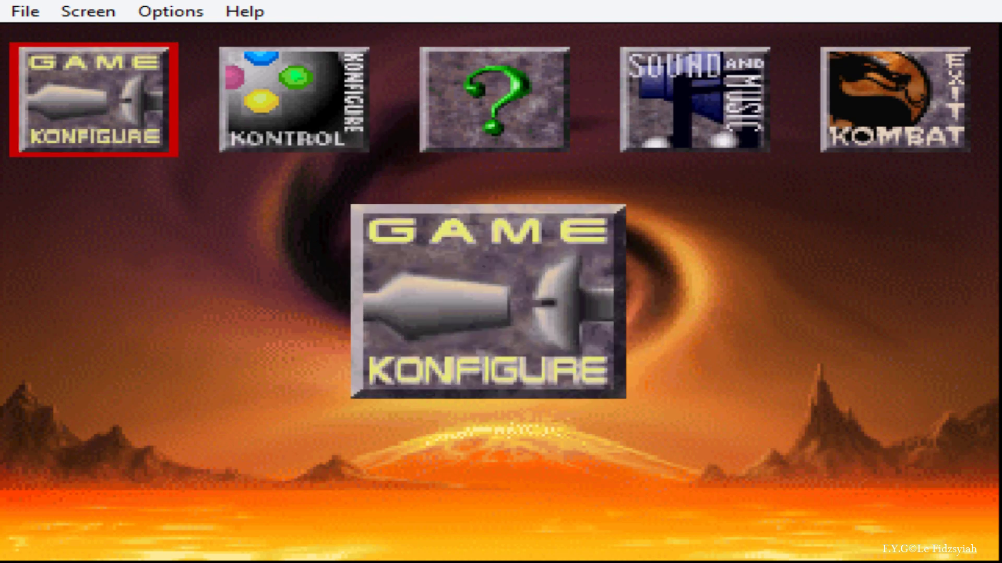
pyautogui.press('Return')
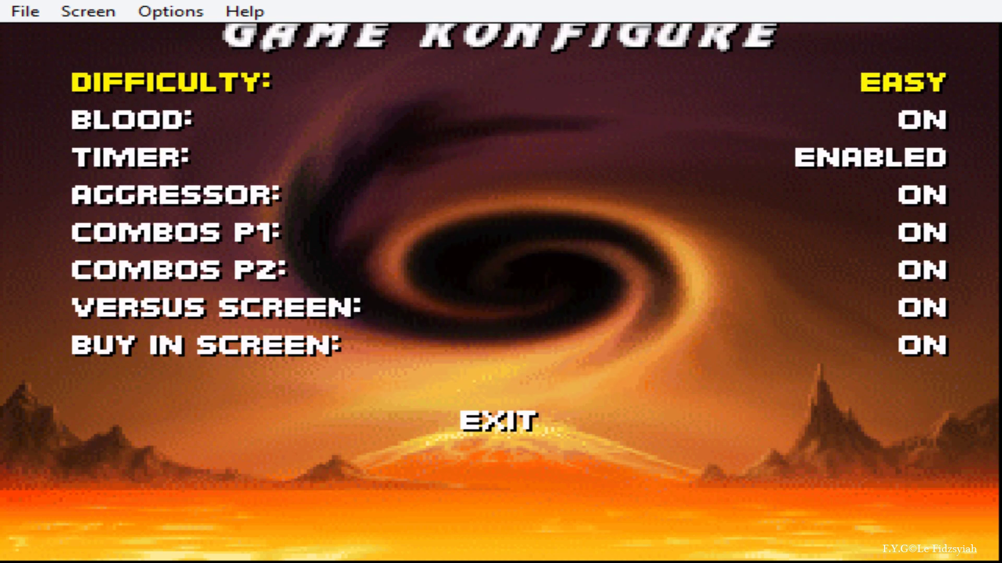
# Step: Set the game difficulty to Very Easy, go through the remaining Game Konfigure settings and exit them
pyautogui.press('Down')
pyautogui.press('Down')
pyautogui.press('Down')
pyautogui.press('Down')
pyautogui.press('Down')
pyautogui.press('Down')
pyautogui.press('Down')
pyautogui.press('Down')
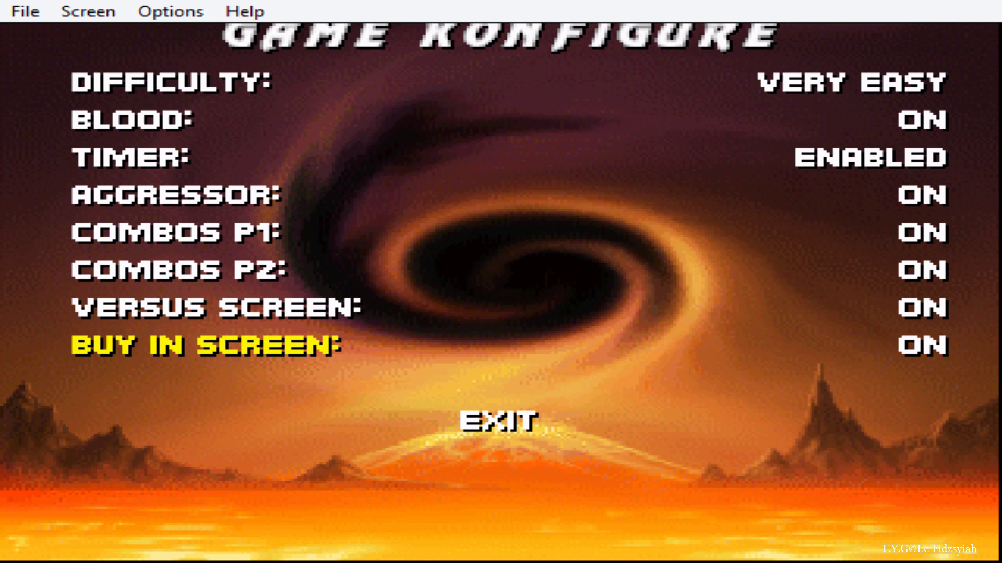
pyautogui.press('Return')
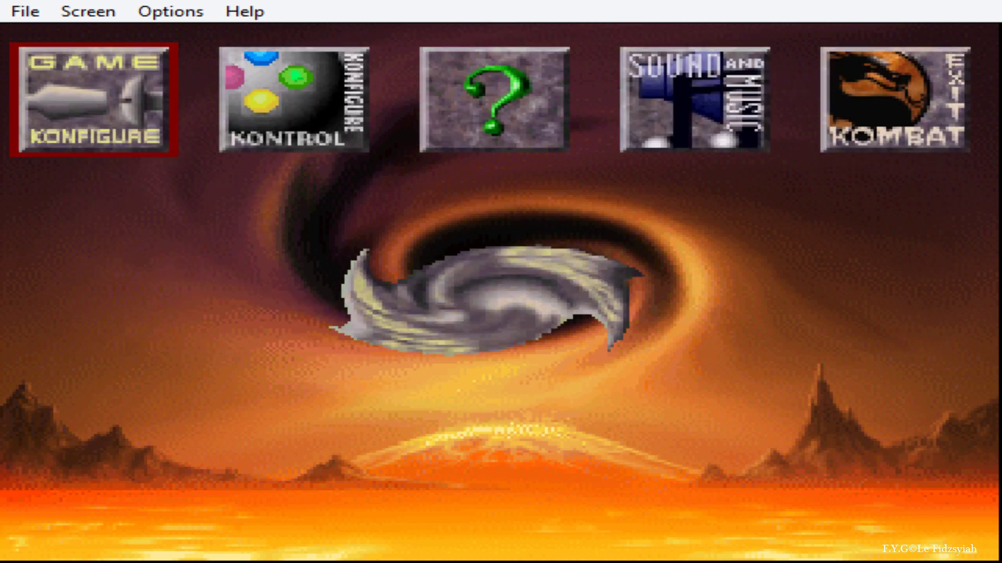
# Step: Go past the Kontrol Konfigure and Sound and Music entries and leave the options for the main game menu
pyautogui.press('Right')
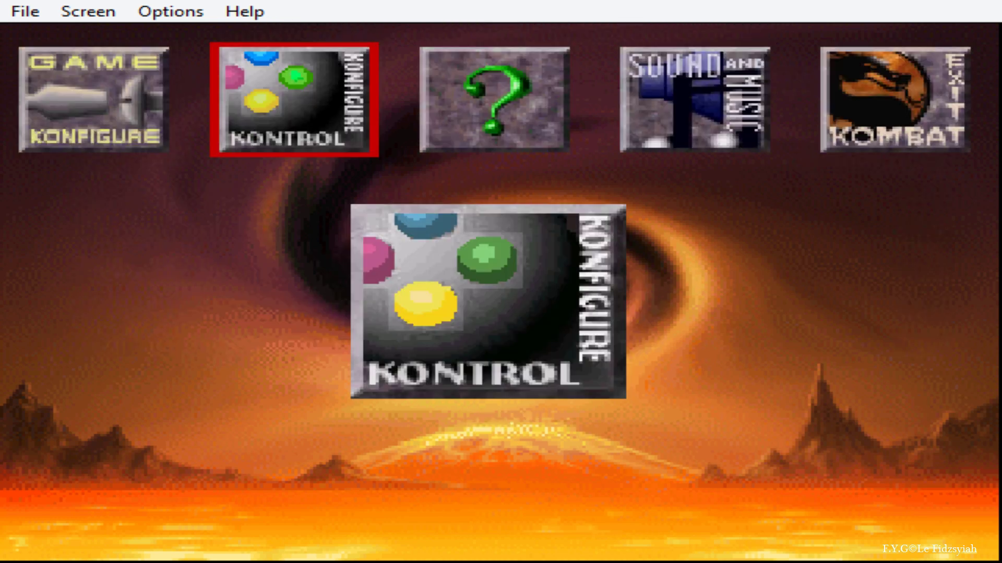
pyautogui.press('Right')
pyautogui.press('Right')
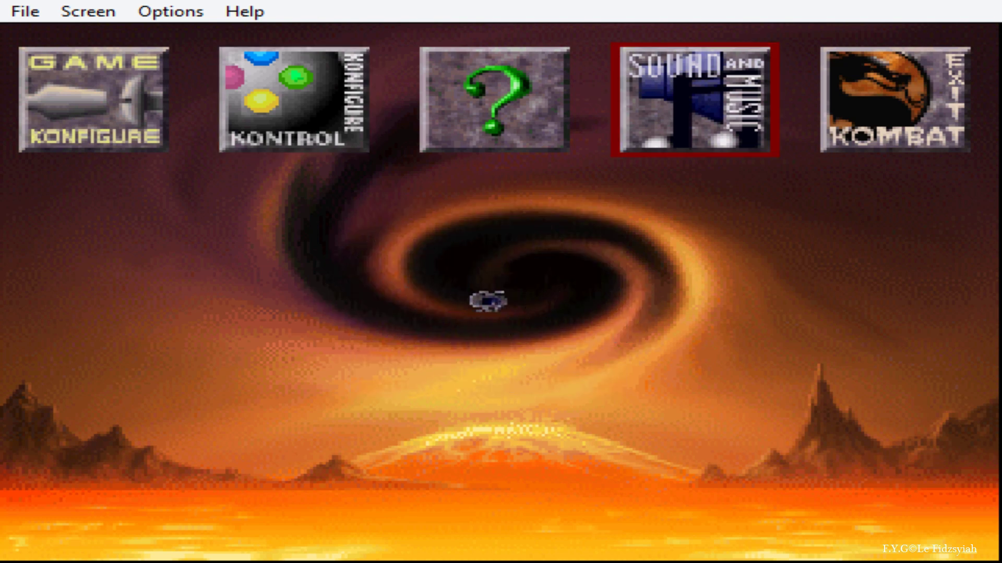
pyautogui.press('Right')
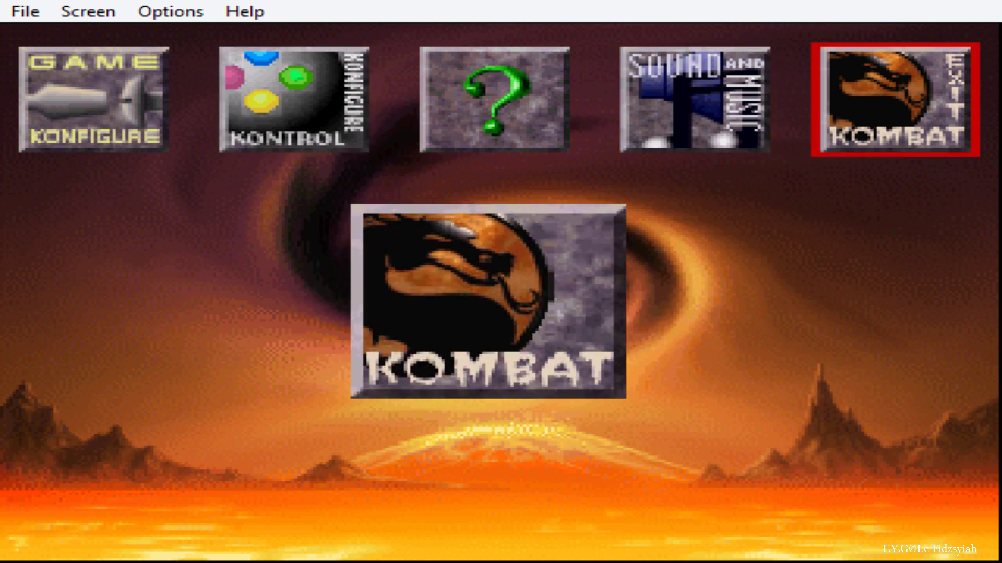
pyautogui.press('Return')
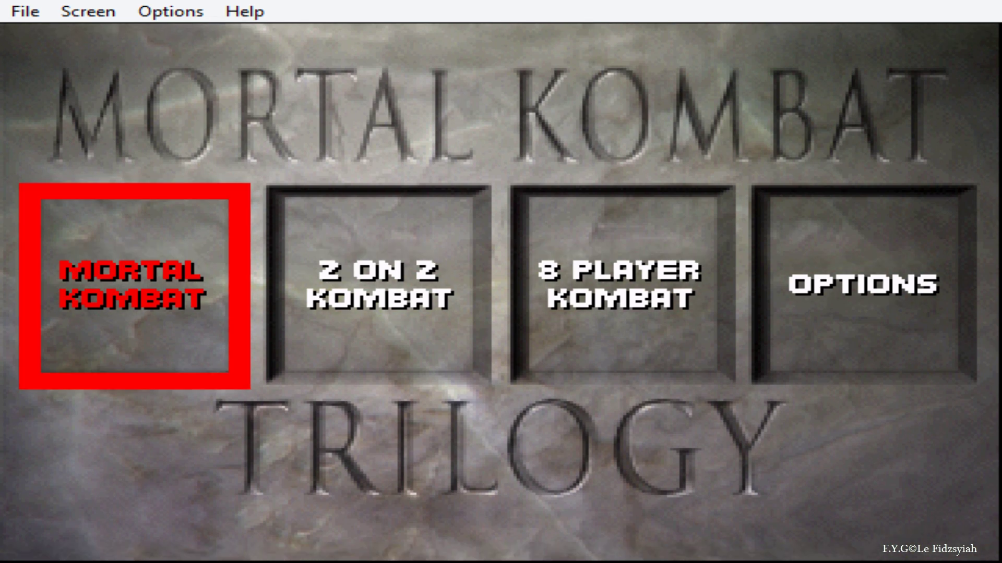
# Step: Start a Mortal Kombat game with the unmasked Sub-Zero as the fighter on the Novice tower
pyautogui.press('Return')
pyautogui.press('Down')
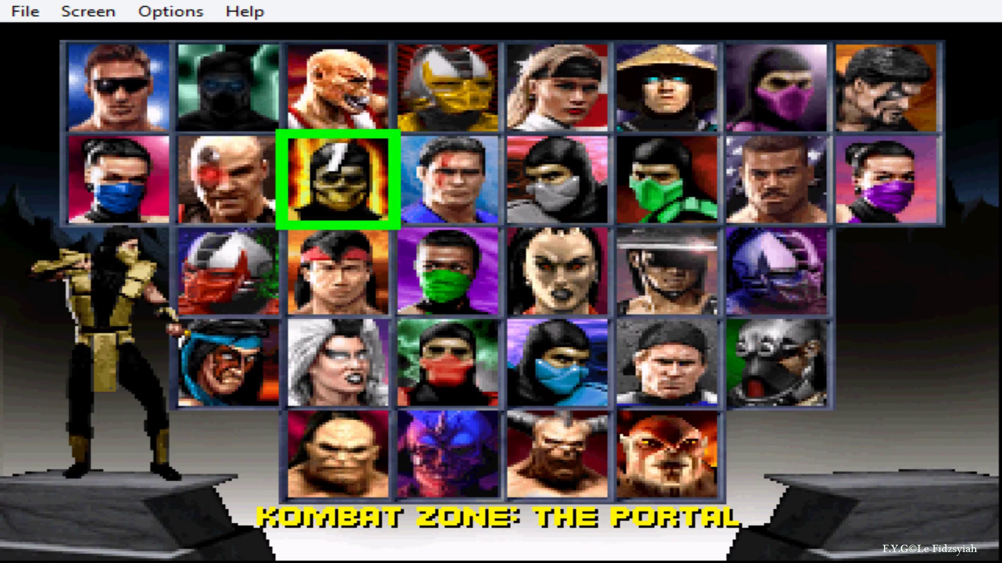
pyautogui.press('Down')
pyautogui.press('Right')
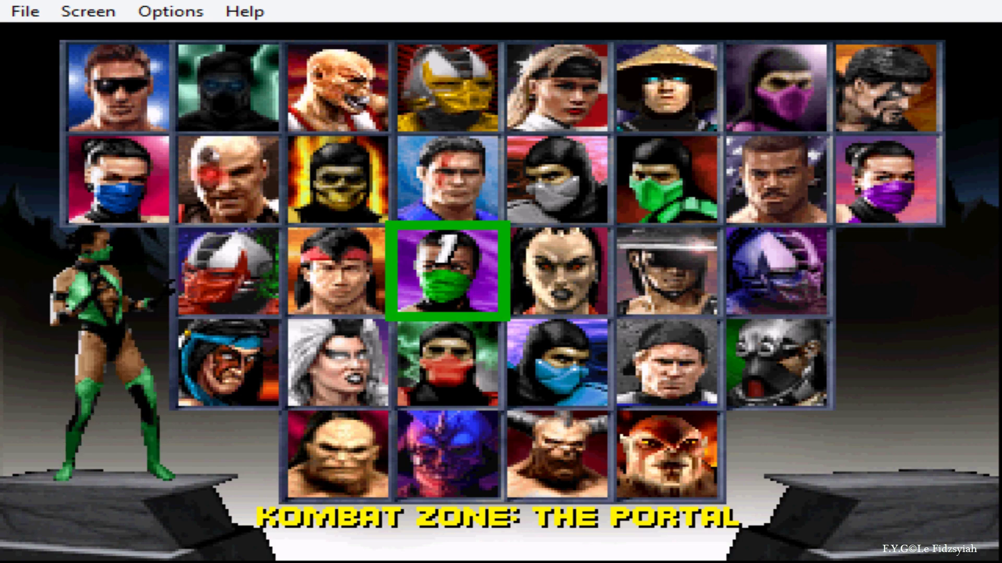
pyautogui.press('Down')
pyautogui.press('Right')
pyautogui.press('Up')
pyautogui.press('Left')
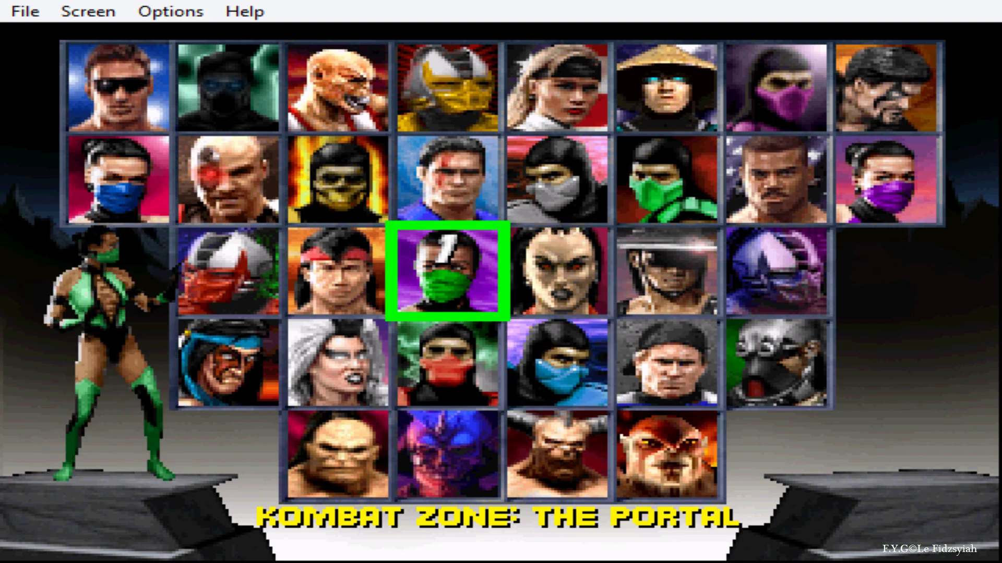
pyautogui.press('Up')
pyautogui.press('Return')
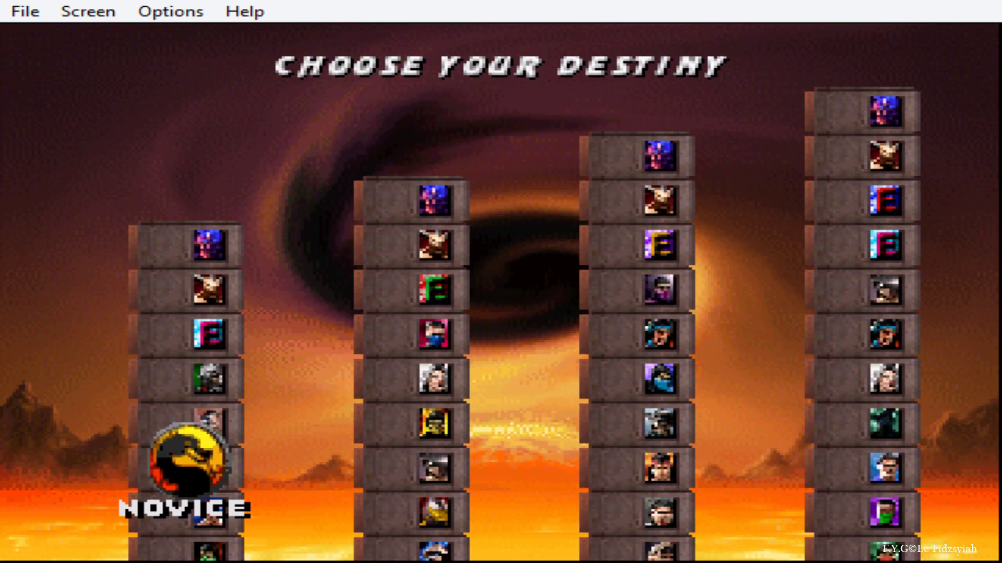
pyautogui.press('Return')
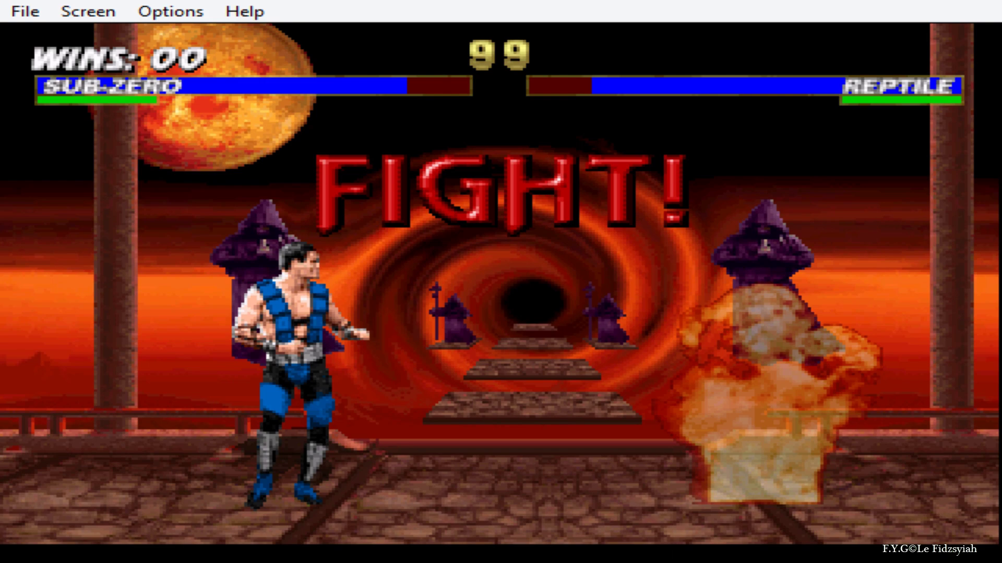
# Step: Fight Reptile as Sub-Zero, trying out the movement, attack and duck controls
pyautogui.press('Right')
pyautogui.press('Right')
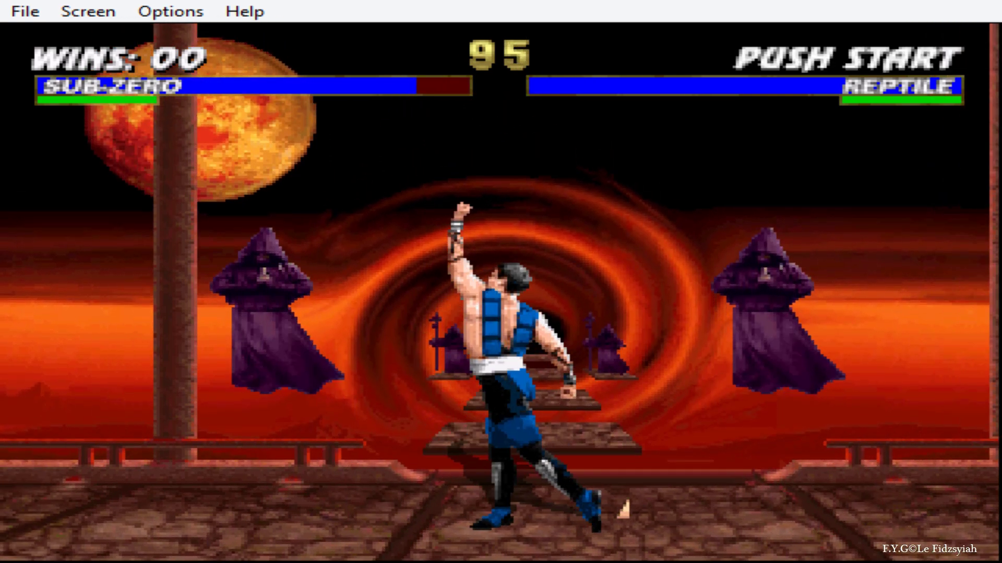
pyautogui.press('a')
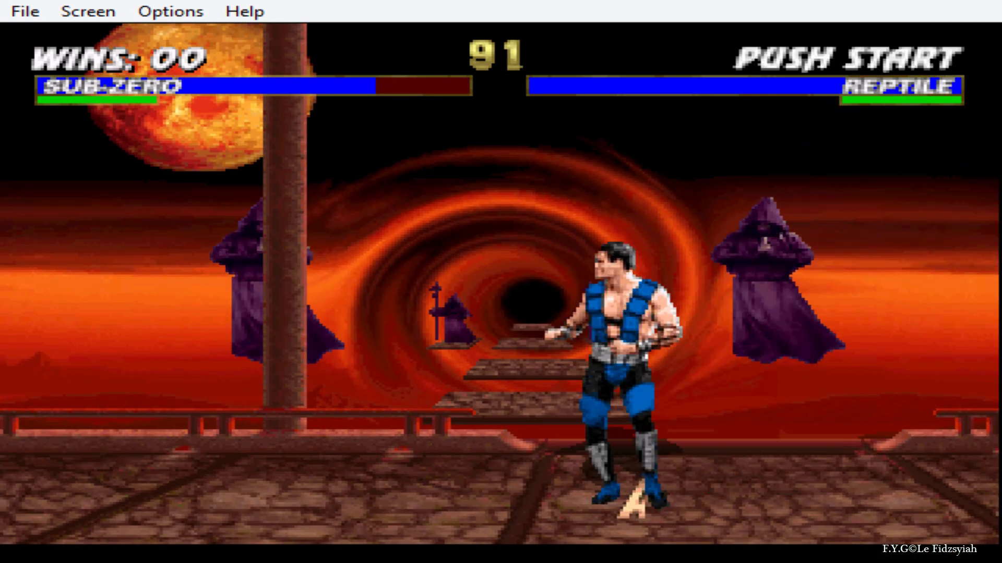
pyautogui.press('Left')
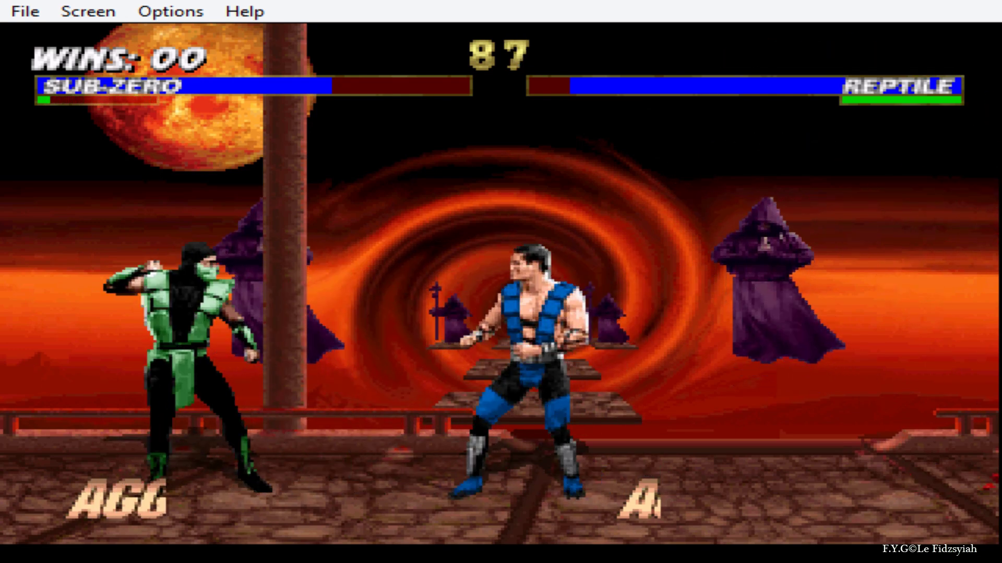
pyautogui.press('a')
pyautogui.press('Left')
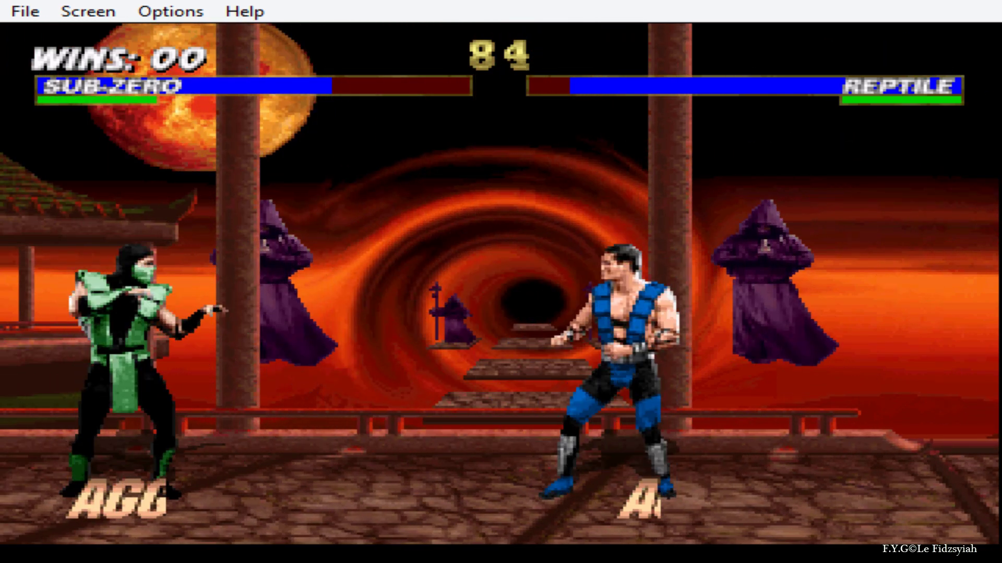
pyautogui.press('a')
pyautogui.press('a')
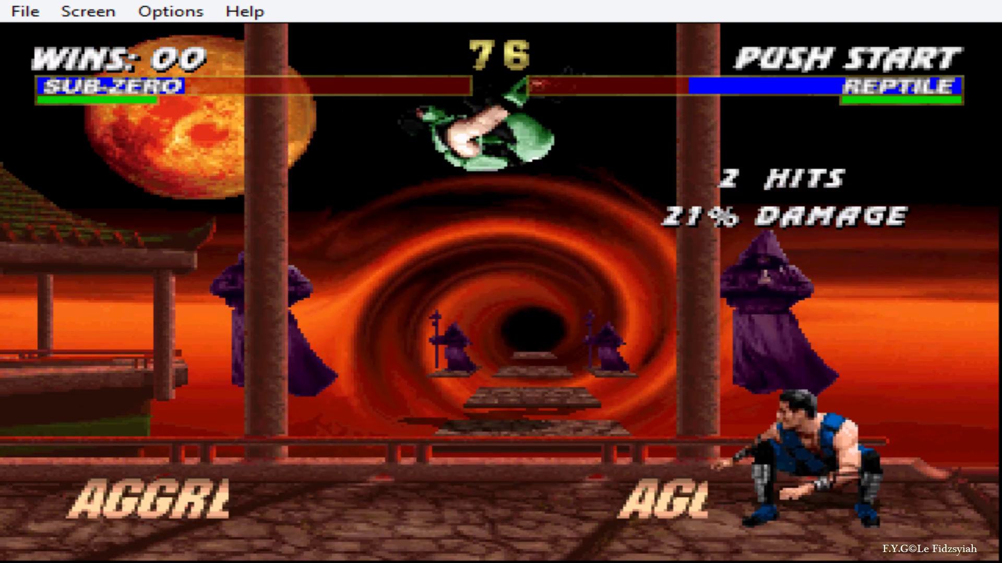
pyautogui.press('Down')
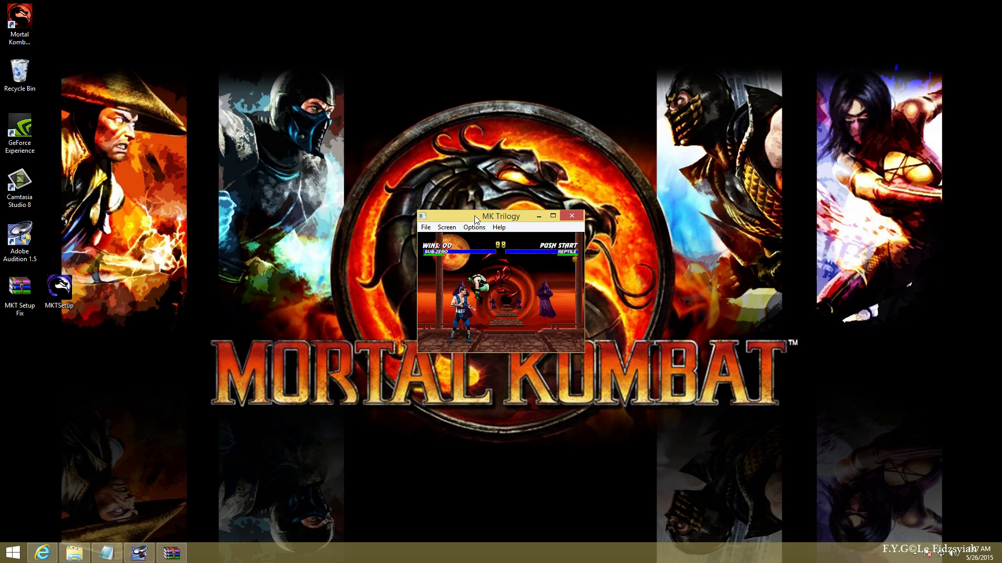
# Step: Close the MK Trilogy game and return to the desktop
pyautogui.click(575, 215)
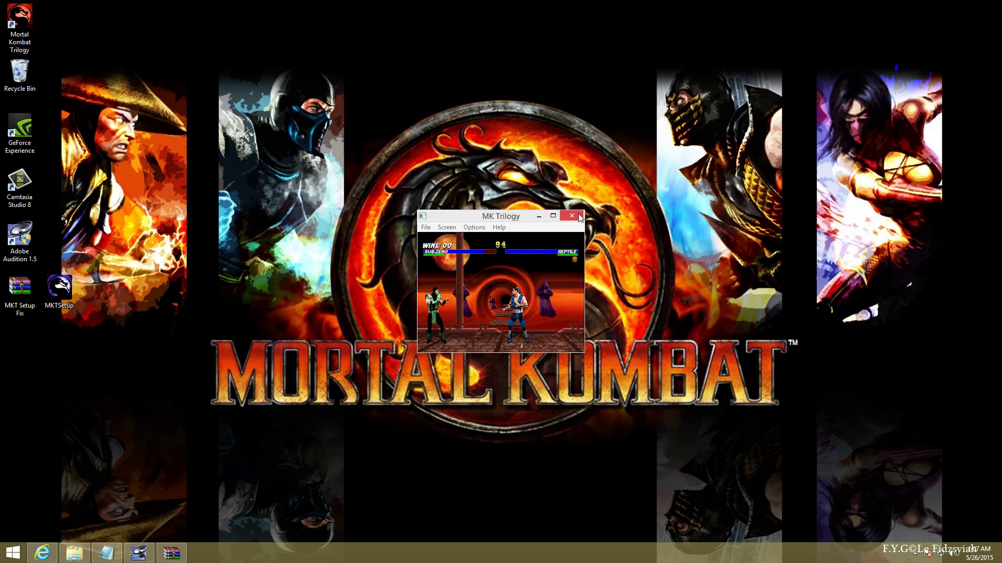
pyautogui.click(480, 314)
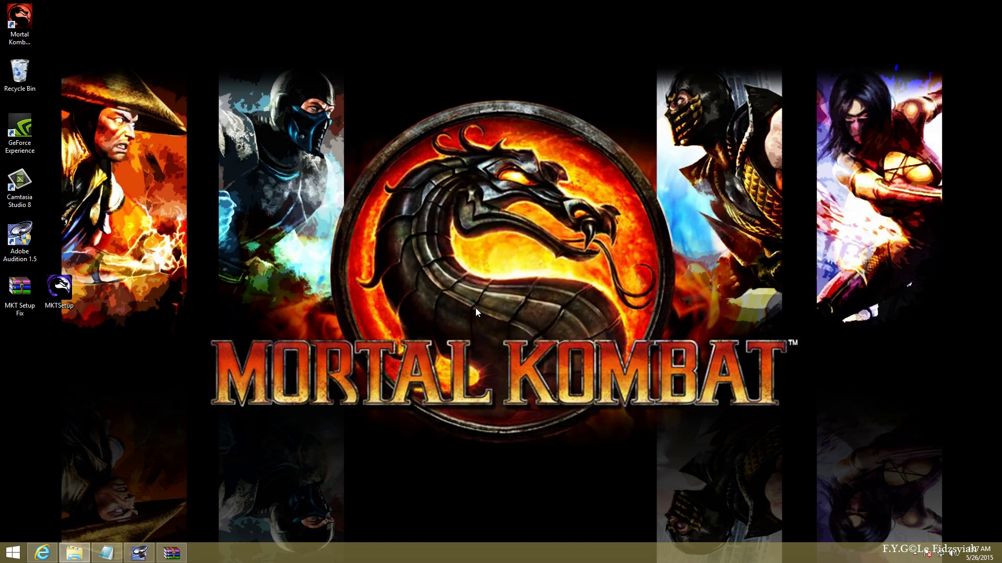